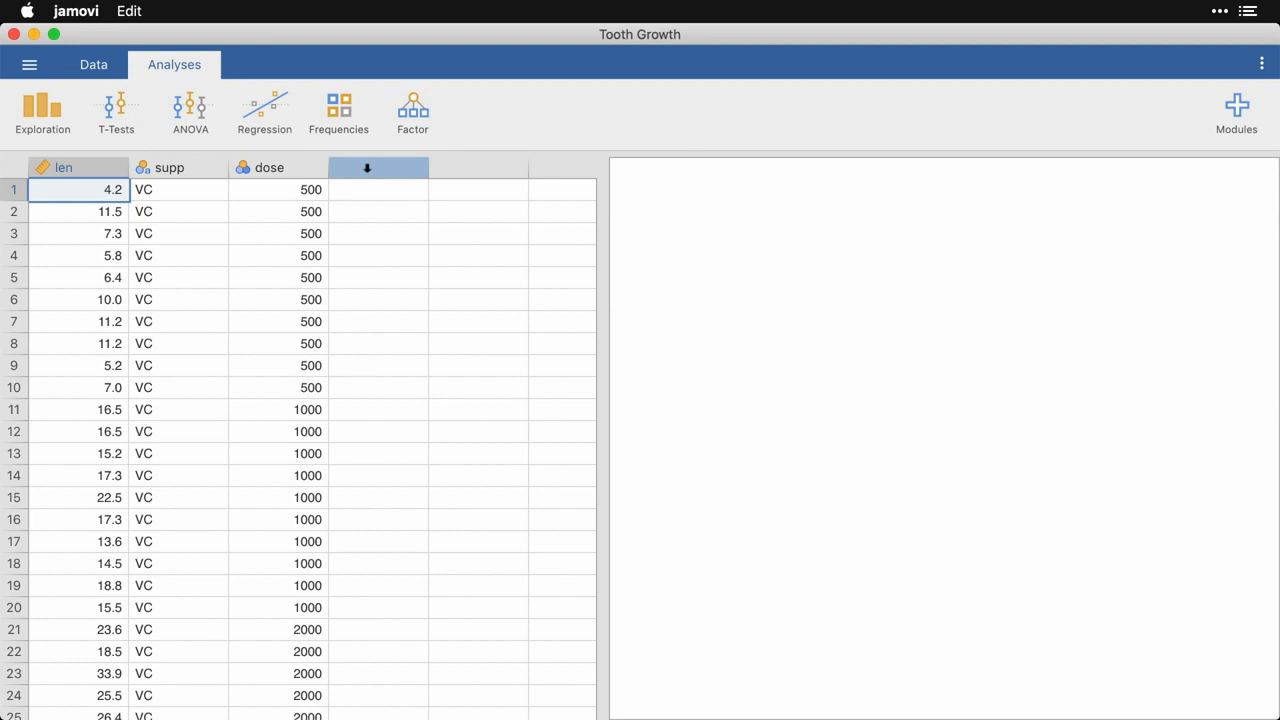
Step: Set up an ANOVA with len as the dependent variable and supp and dose as fixed factors
{"action": "left_click", "coordinate": [189, 170]}
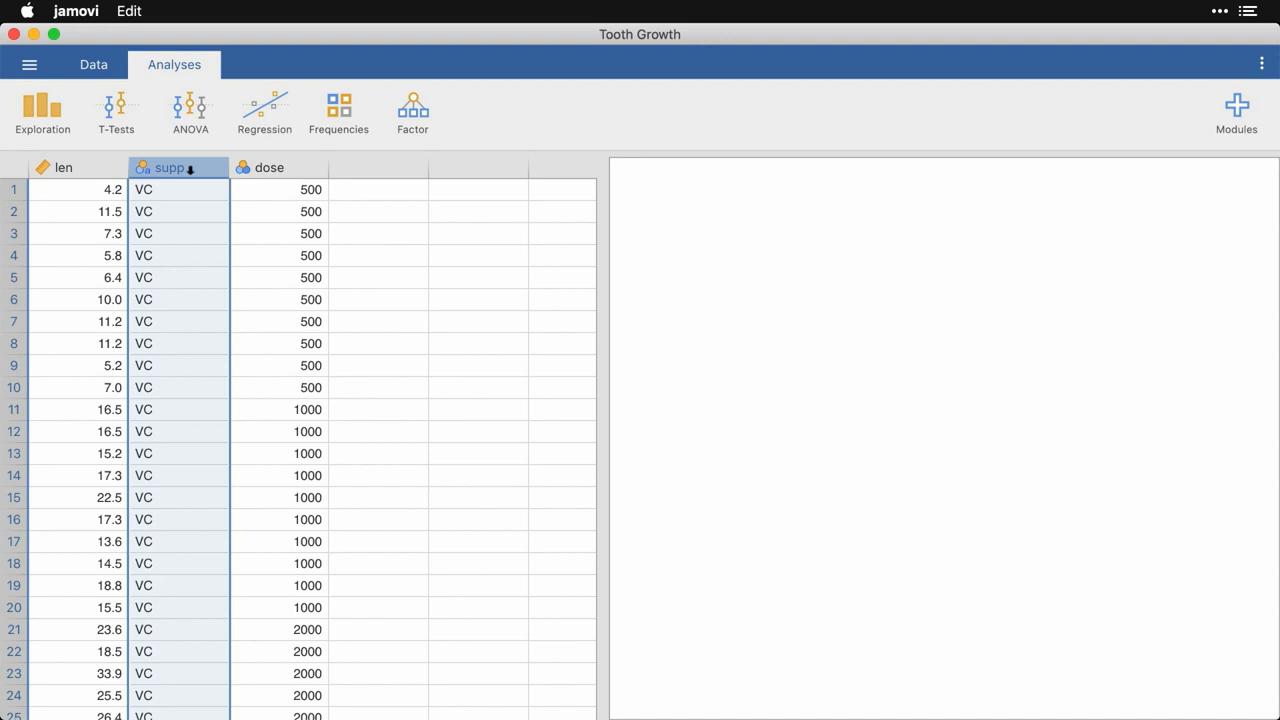
{"action": "left_click", "coordinate": [214, 113]}
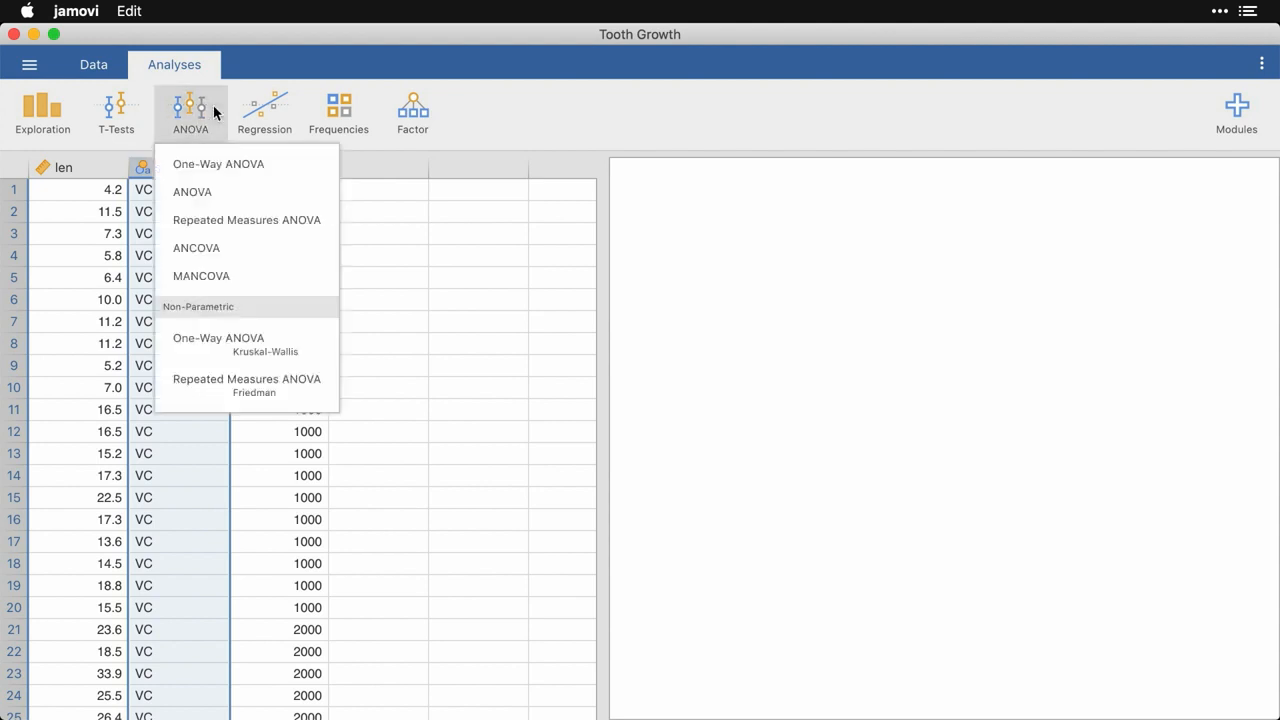
{"action": "left_click", "coordinate": [231, 196]}
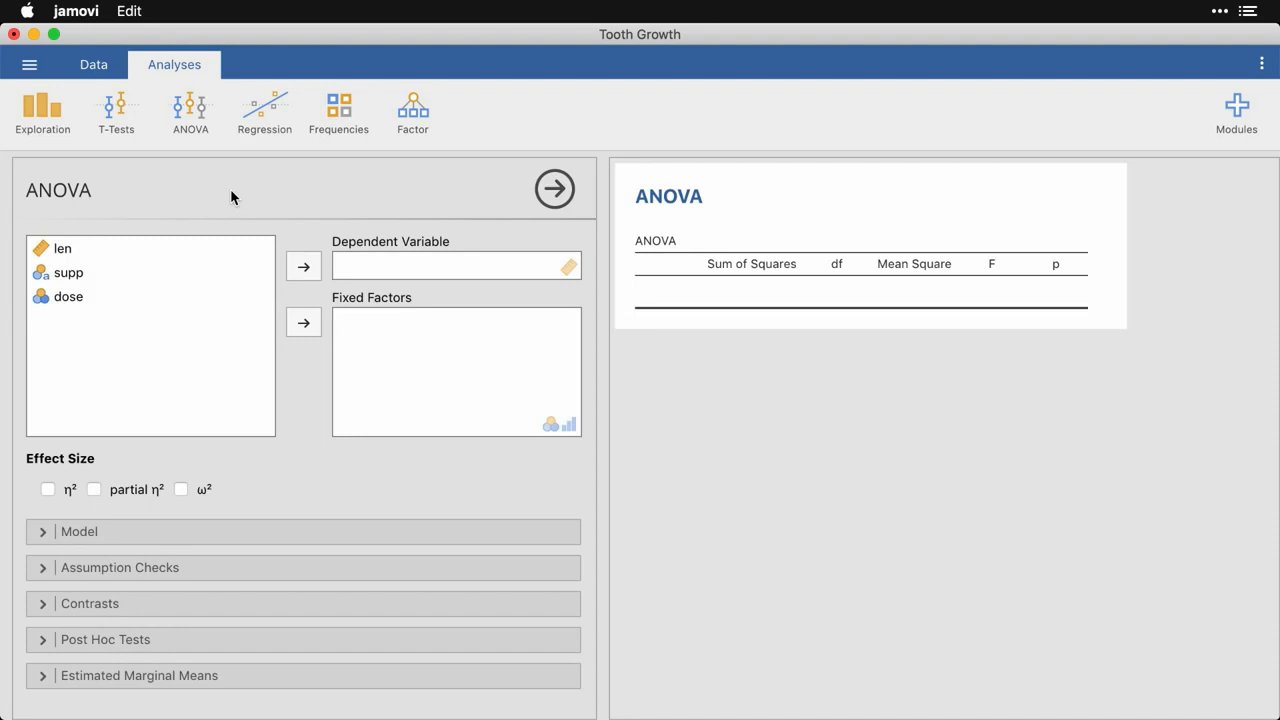
{"action": "left_click", "coordinate": [66, 251]}
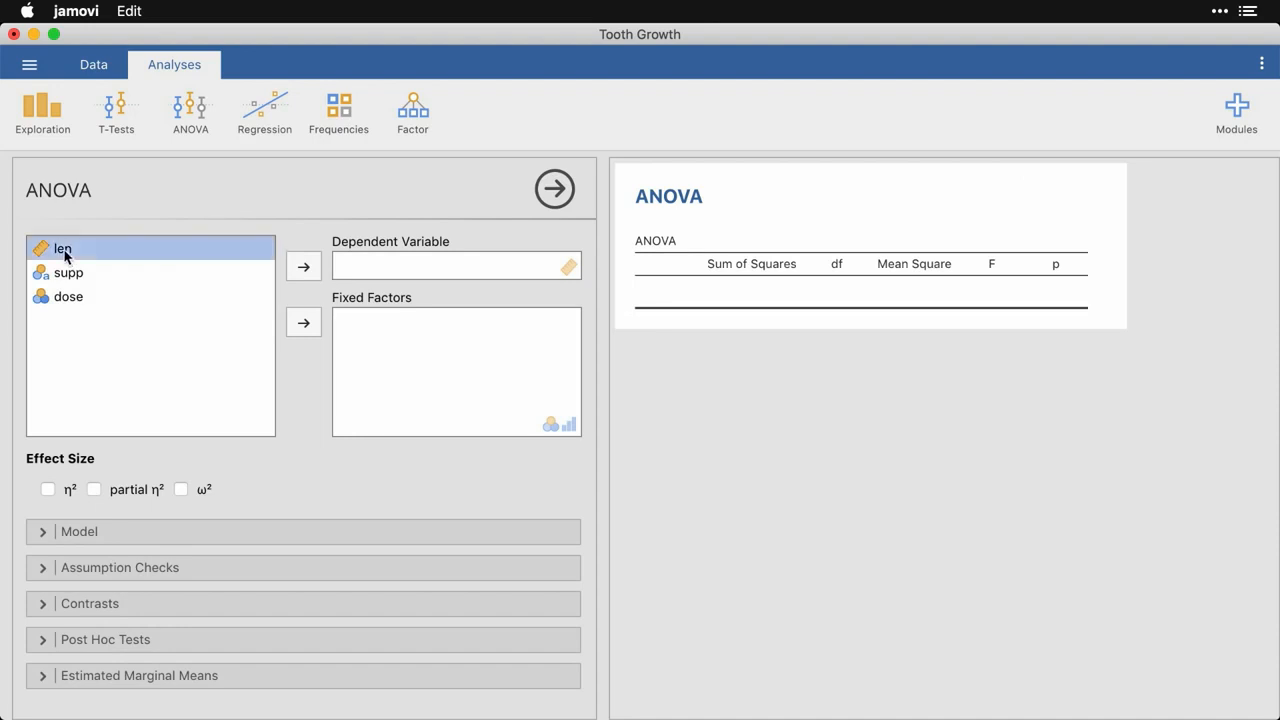
{"action": "left_click", "coordinate": [304, 267]}
{"action": "left_click", "coordinate": [64, 274], "text": "shift"}
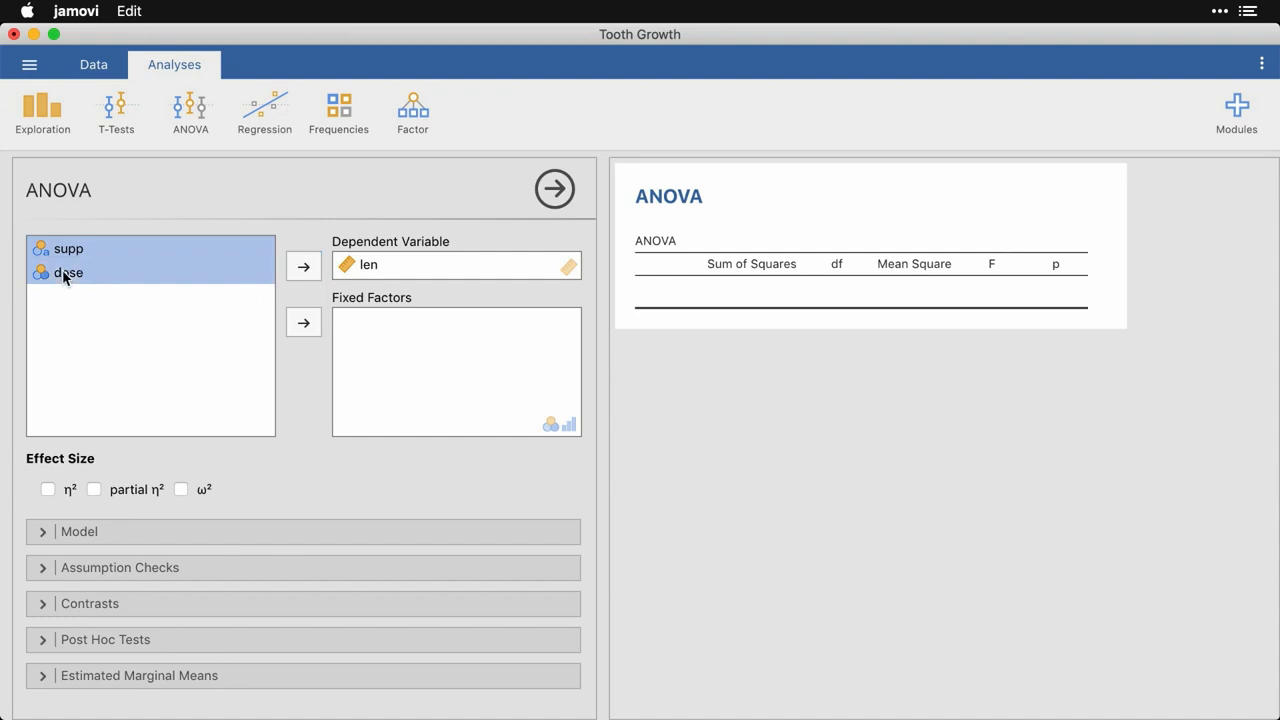
{"action": "left_click", "coordinate": [304, 323]}
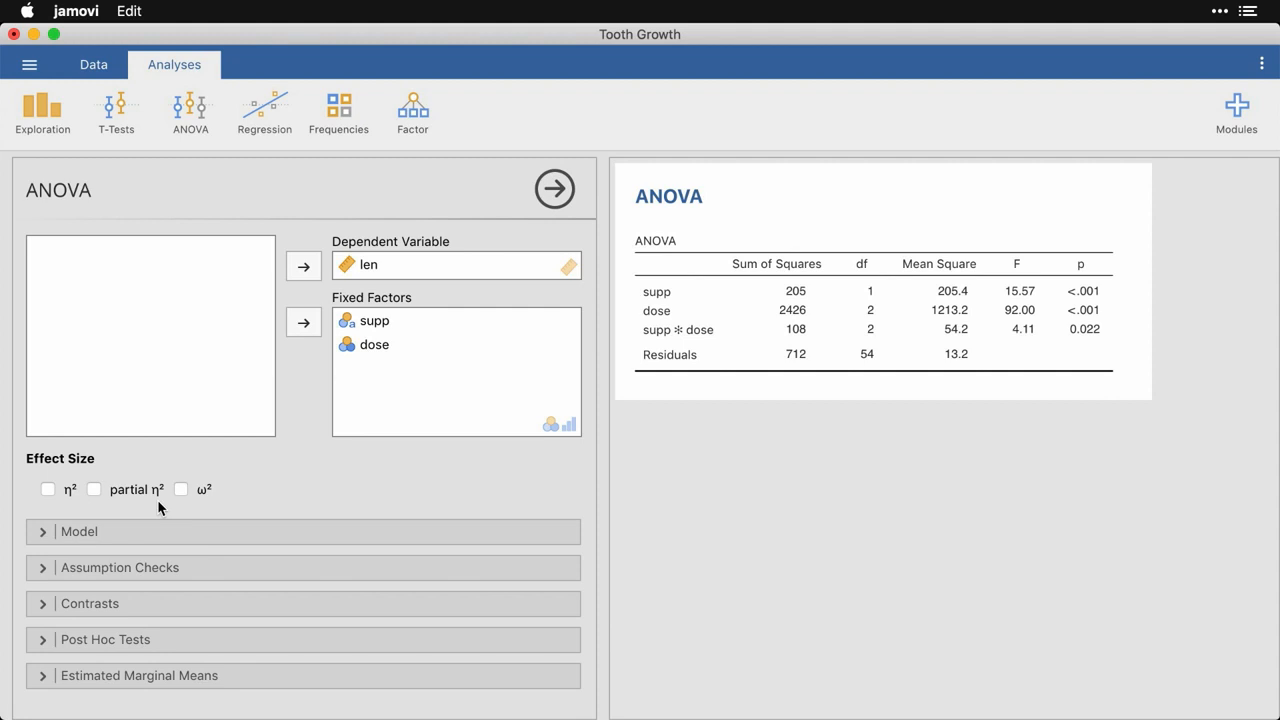
Step: Add partial η² as the effect size and review the model terms and sum of squares setting
{"action": "left_click", "coordinate": [94, 489]}
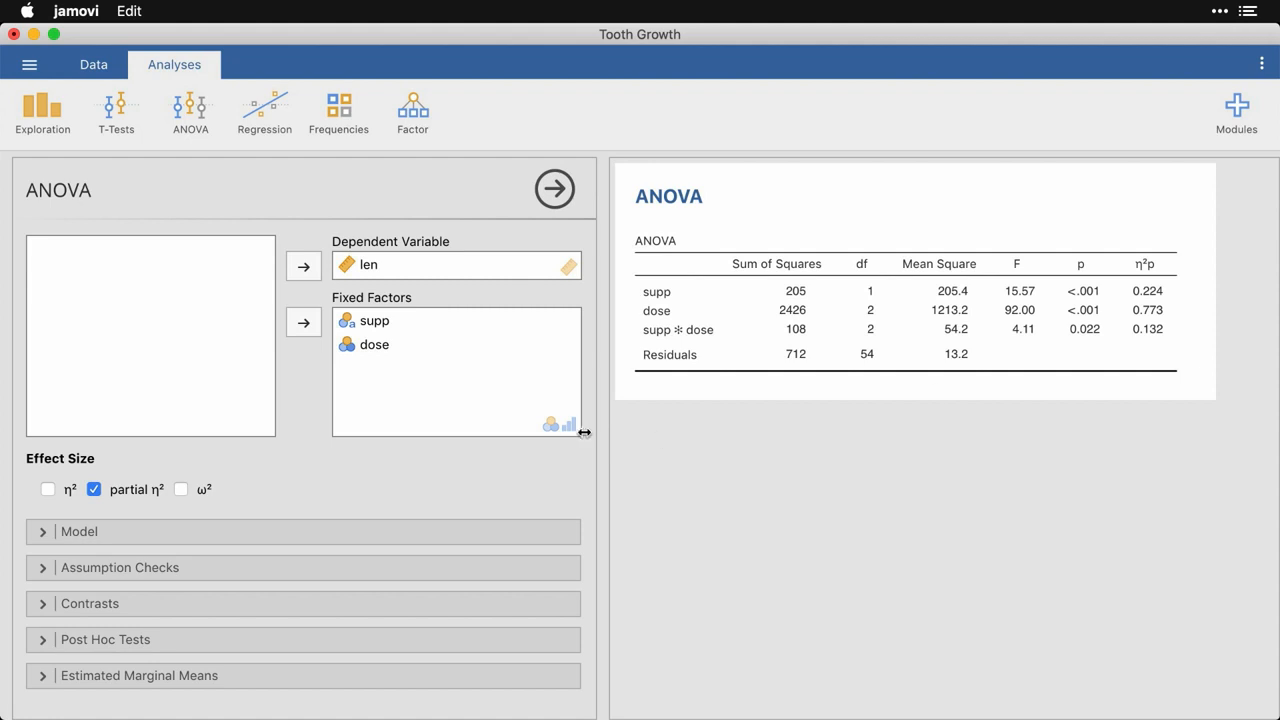
{"action": "left_click", "coordinate": [43, 532]}
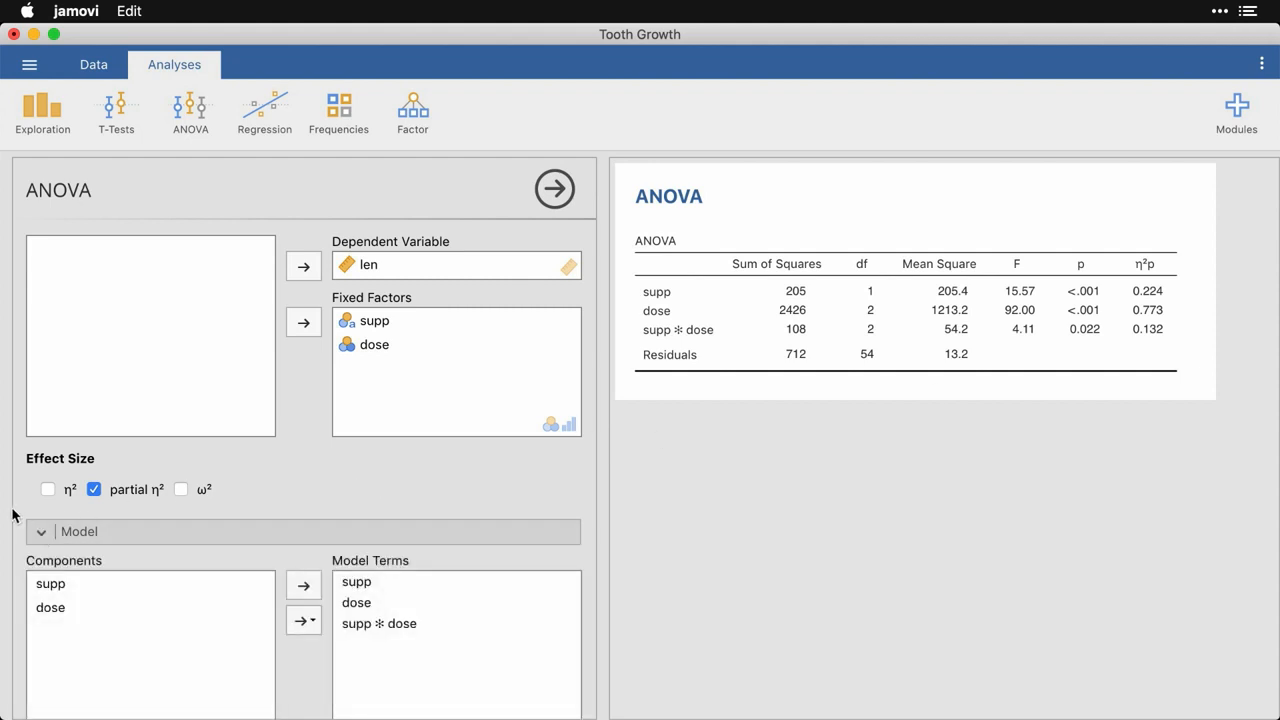
{"action": "scroll", "coordinate": [12, 515], "scroll_direction": "down", "scroll_amount": 3}
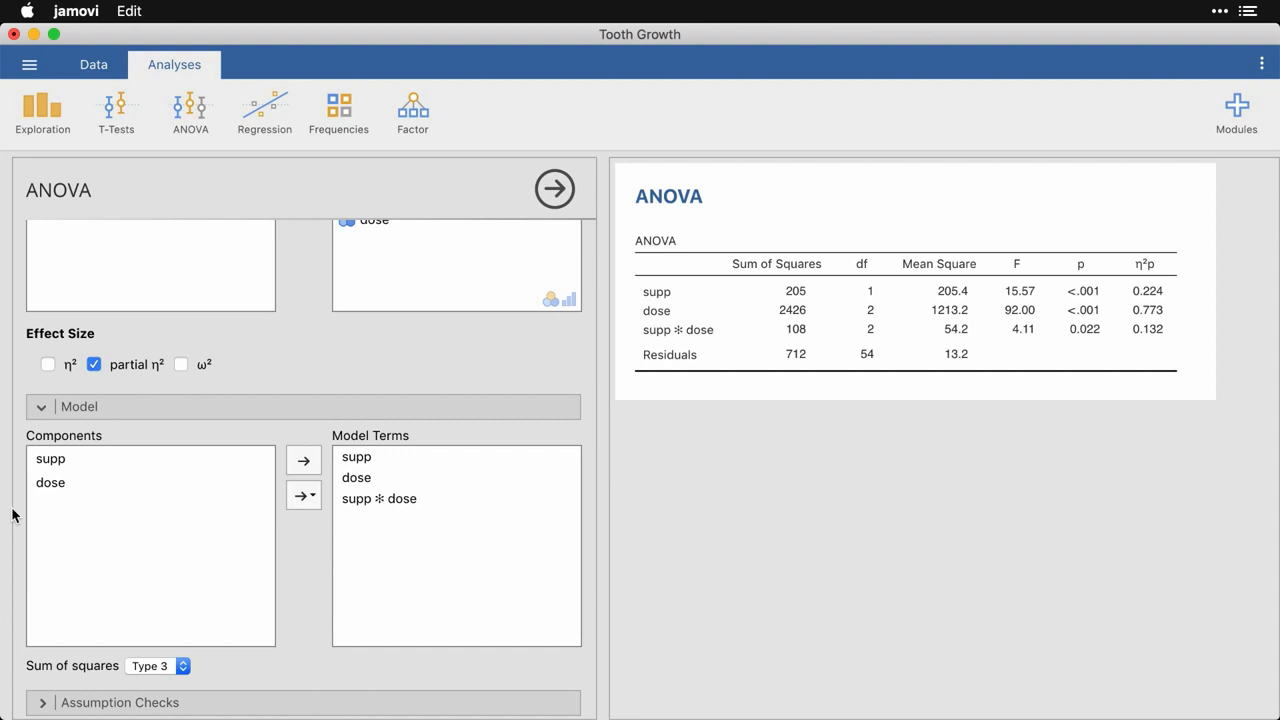
{"action": "scroll", "coordinate": [12, 515], "scroll_direction": "down", "scroll_amount": 5}
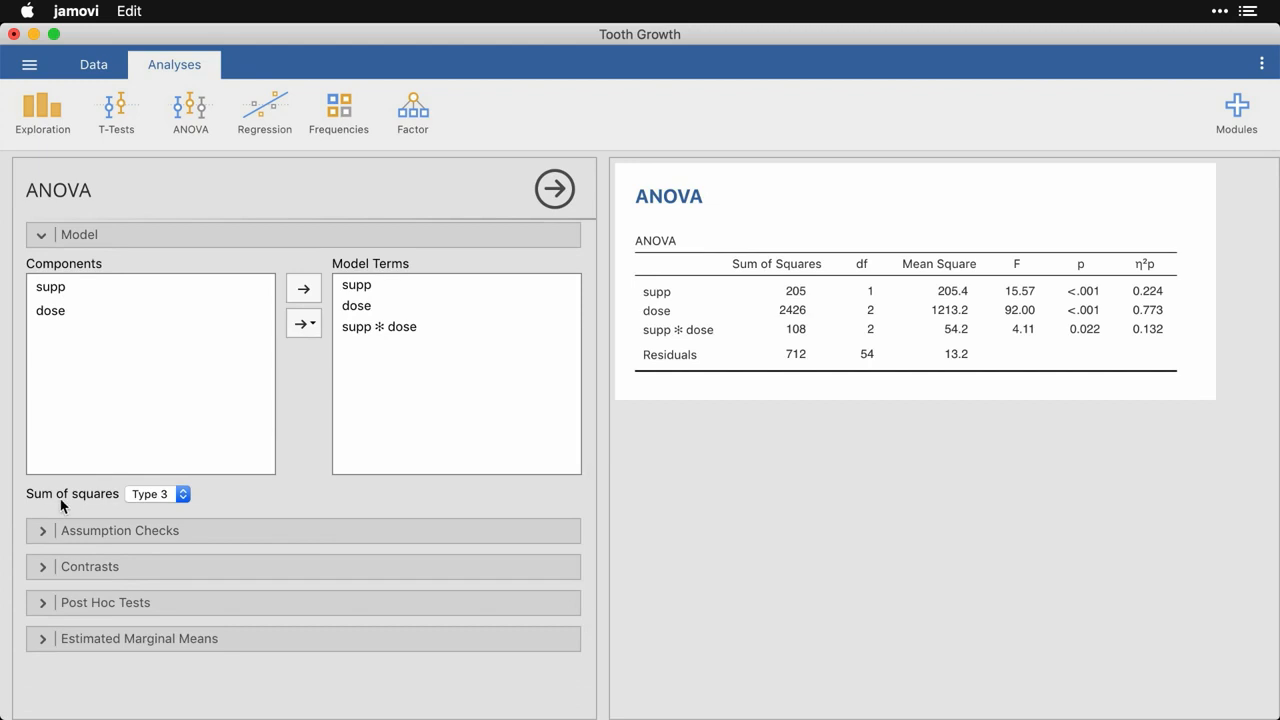
Step: Add the homogeneity tests and the Q-Q plot of residuals as assumption checks
{"action": "left_click", "coordinate": [42, 530]}
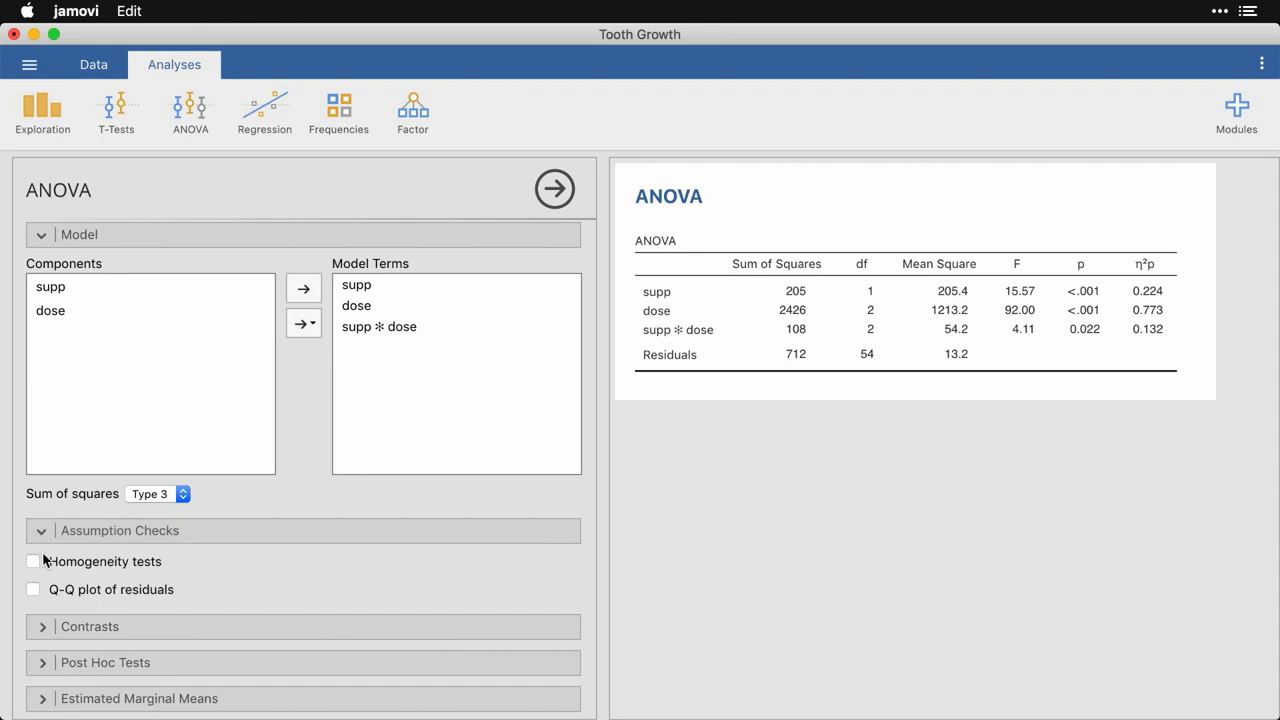
{"action": "left_click", "coordinate": [34, 563]}
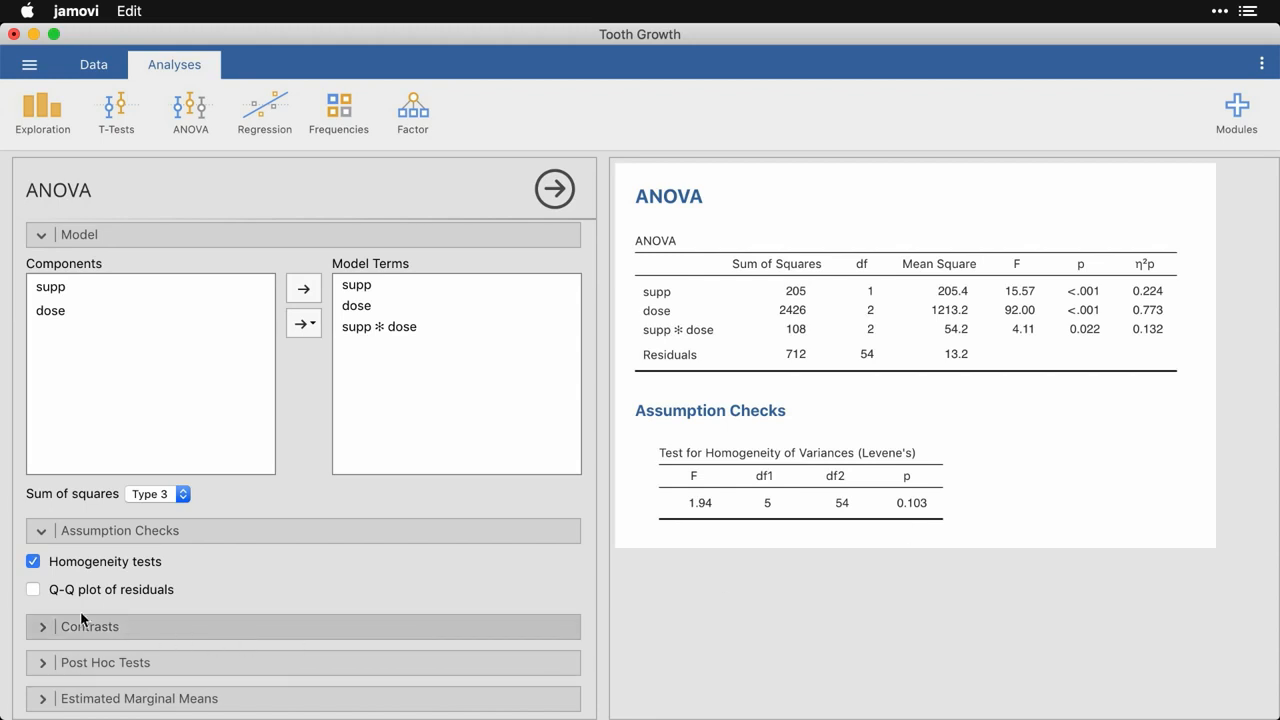
{"action": "left_click", "coordinate": [34, 591]}
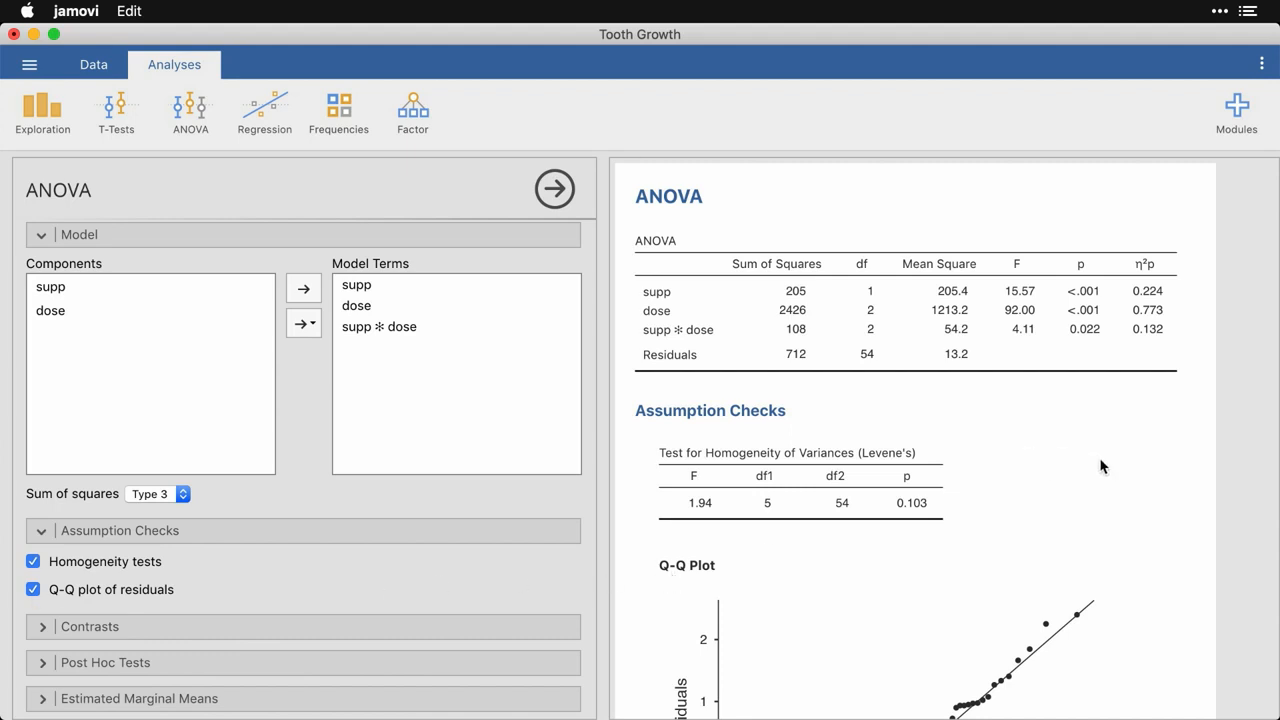
{"action": "scroll", "coordinate": [1134, 490], "scroll_direction": "down", "scroll_amount": 5}
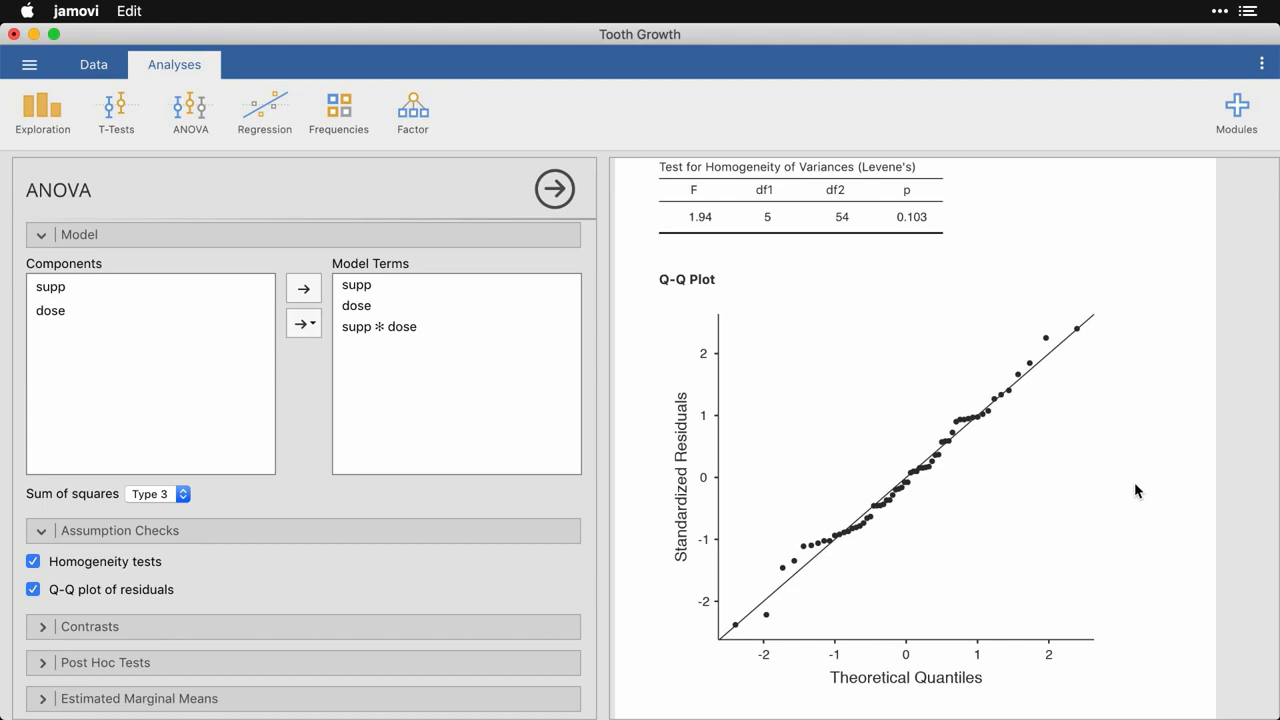
{"action": "scroll", "coordinate": [405, 588], "scroll_direction": "down", "scroll_amount": 5}
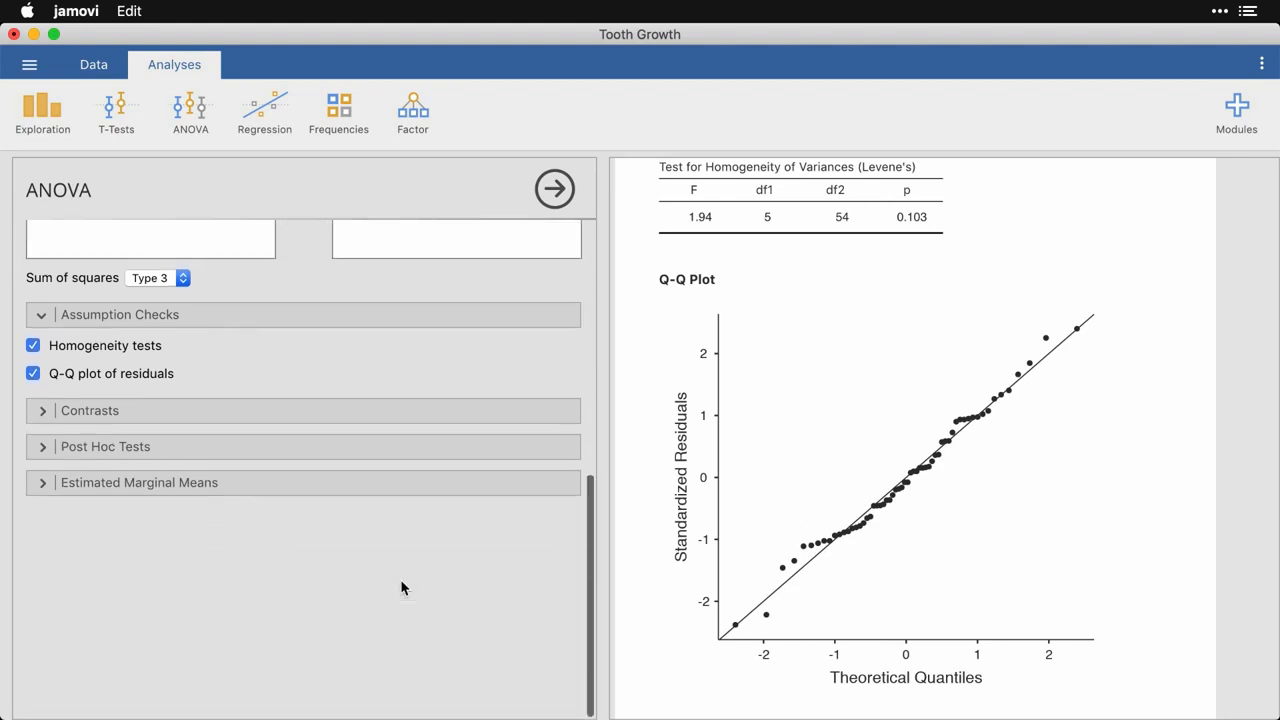
{"action": "left_click", "coordinate": [42, 411]}
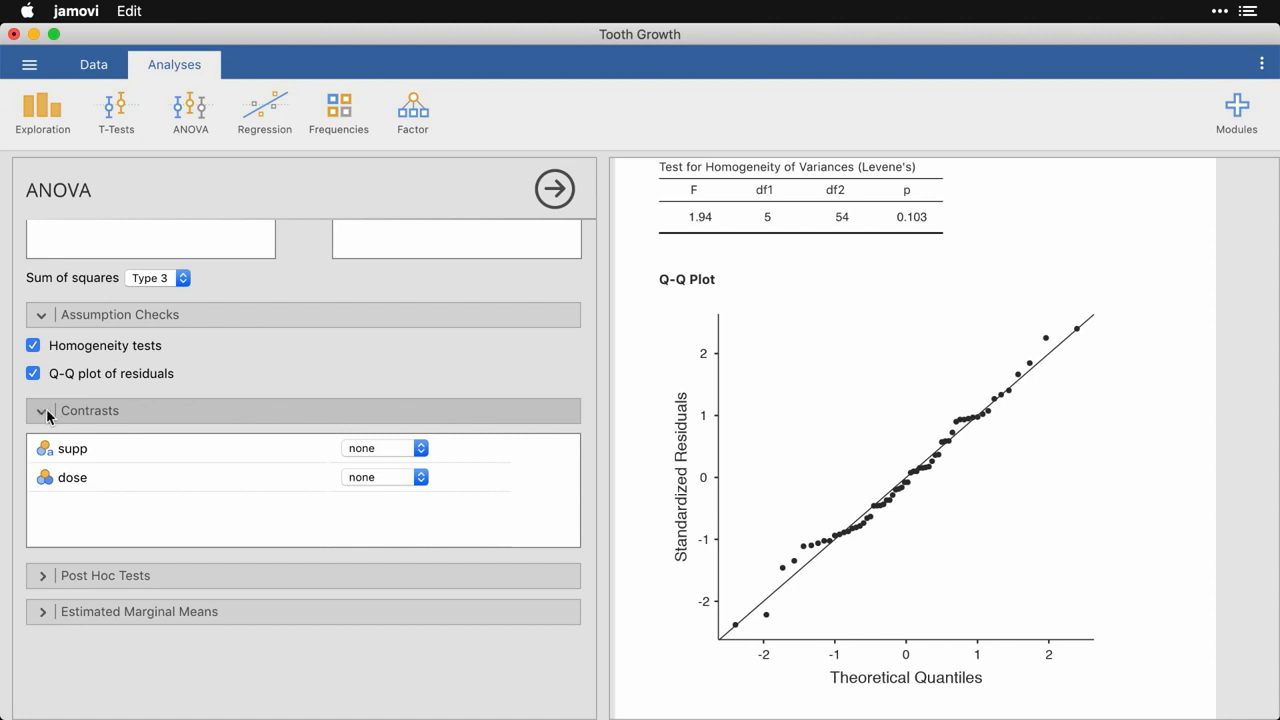
{"action": "left_click", "coordinate": [425, 450]}
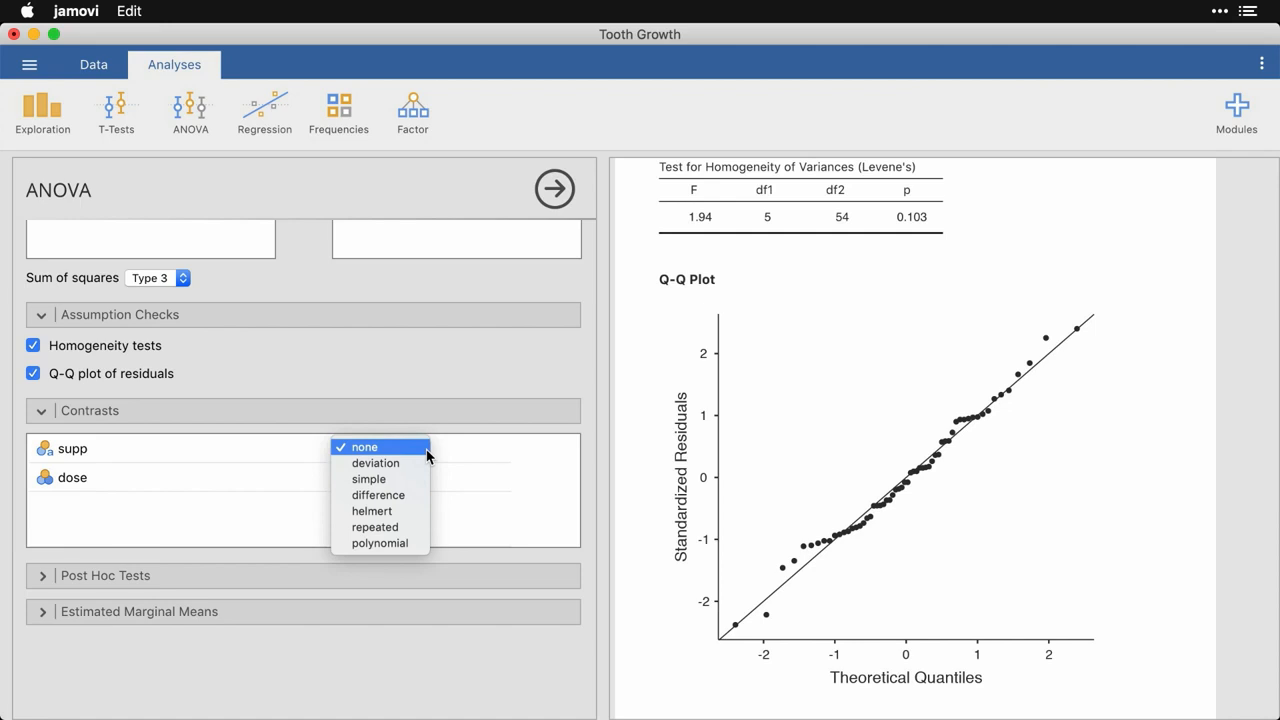
{"action": "left_click", "coordinate": [510, 457]}
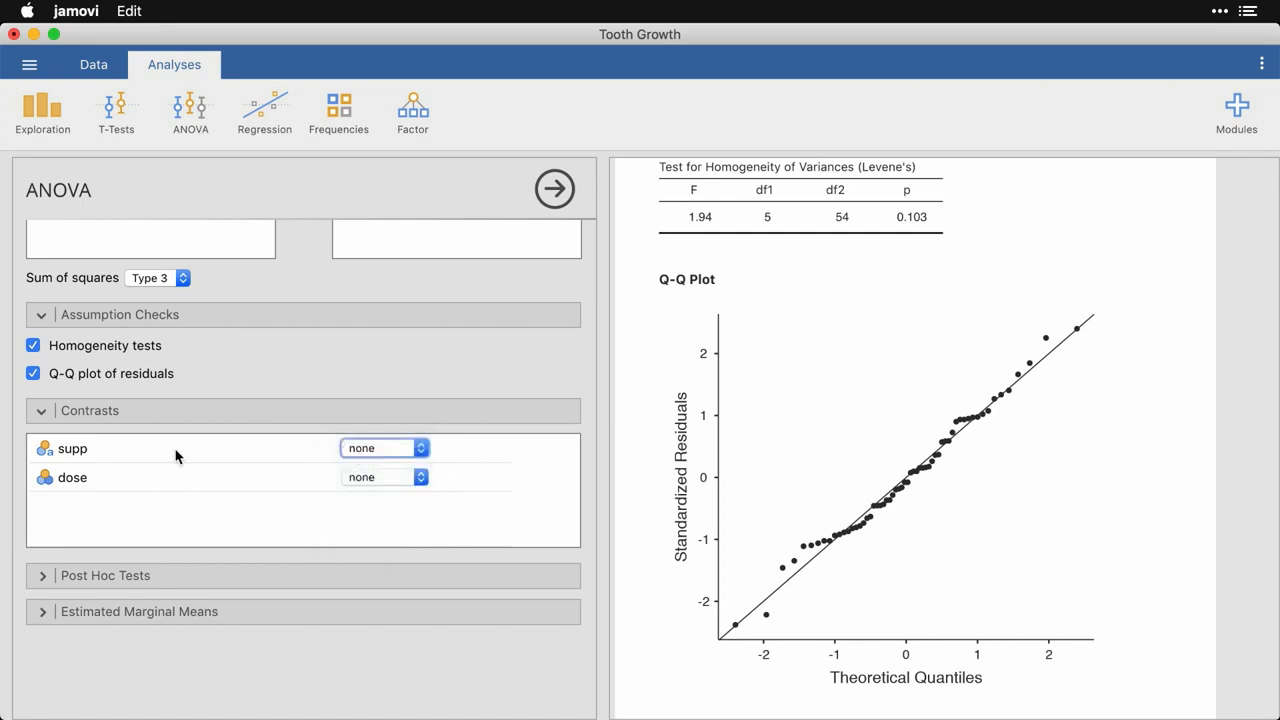
{"action": "left_click", "coordinate": [42, 414]}
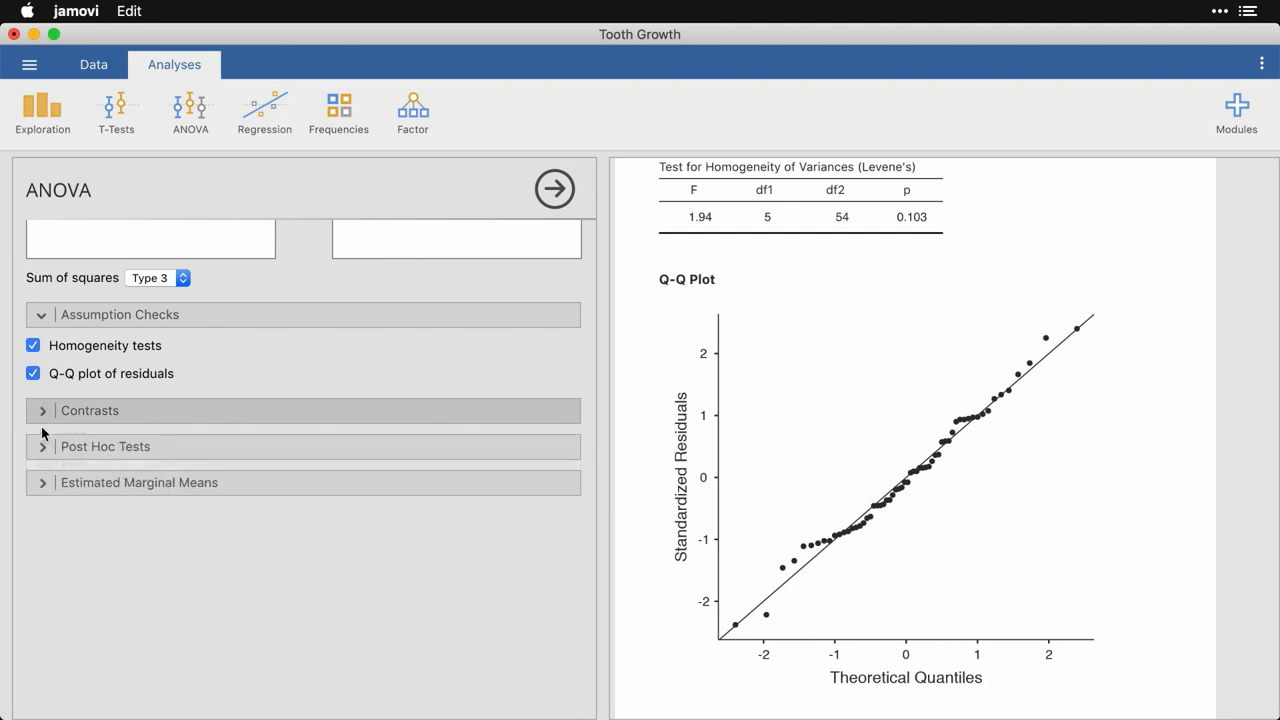
Step: Add post hoc comparisons for dose and the supp ✻ dose interaction, keeping the Tukey correction
{"action": "left_click", "coordinate": [41, 449]}
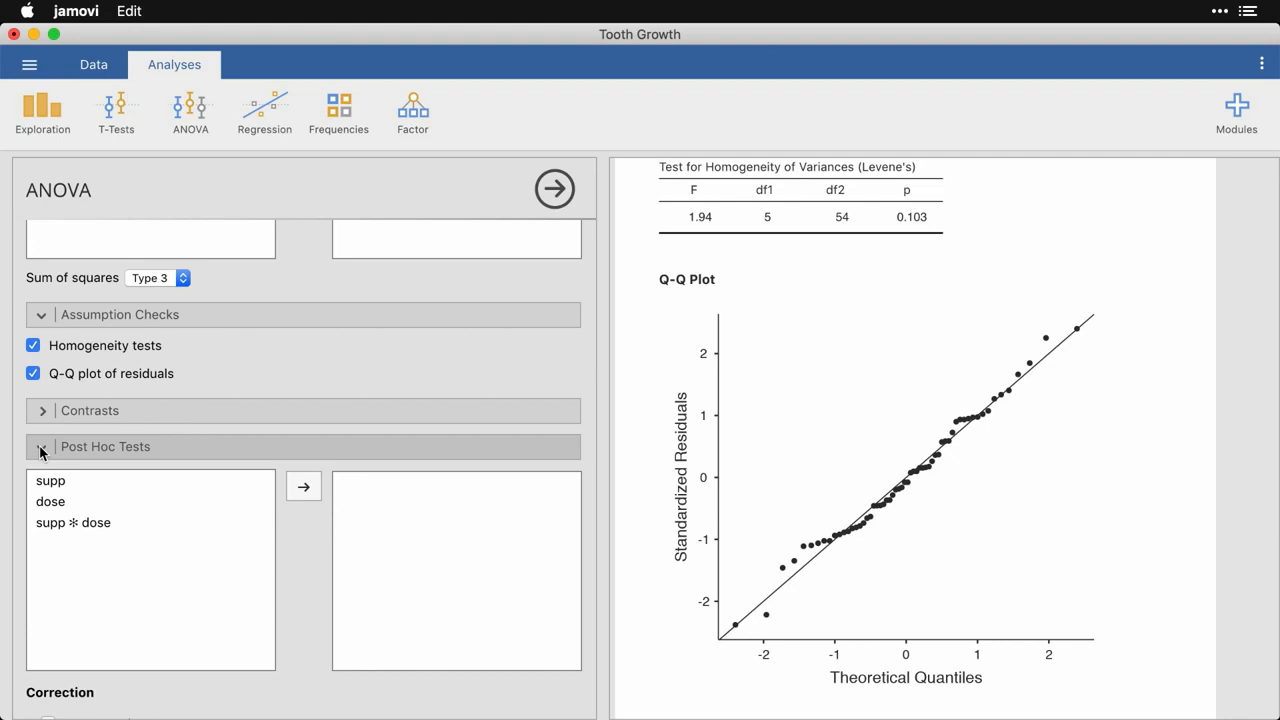
{"action": "left_click", "coordinate": [60, 502]}
{"action": "left_click", "coordinate": [300, 488]}
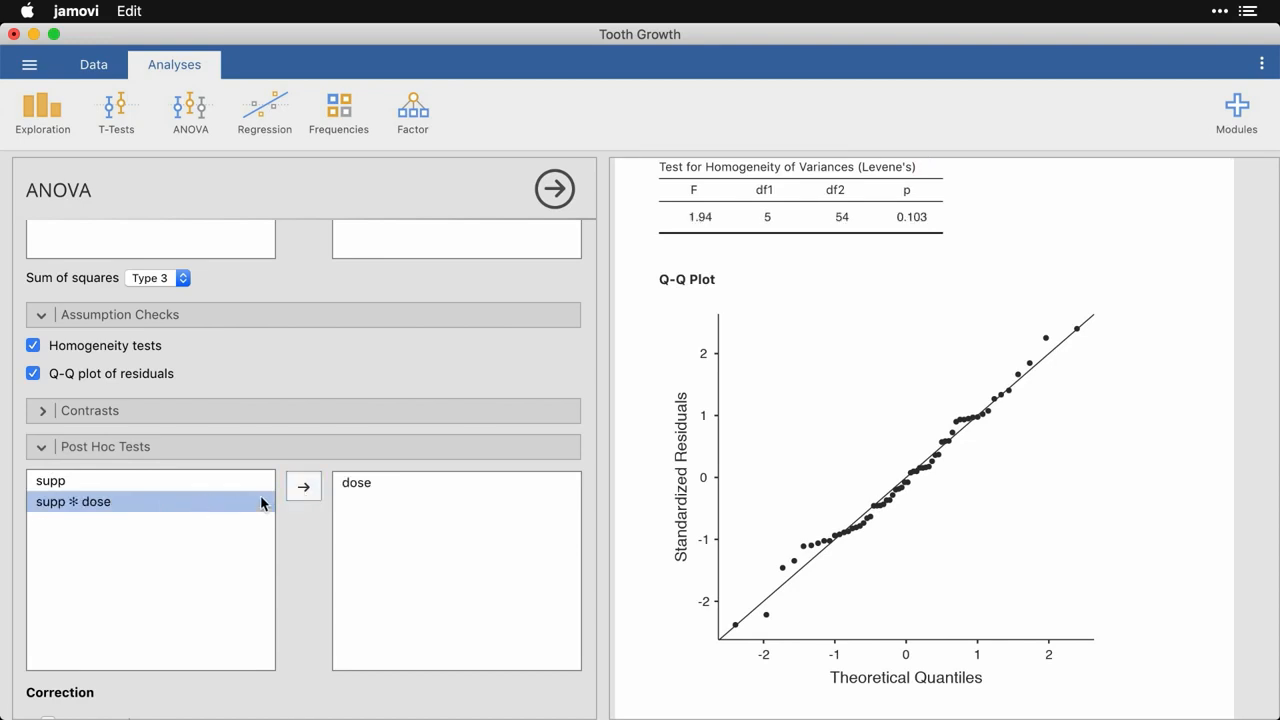
{"action": "left_click", "coordinate": [307, 490]}
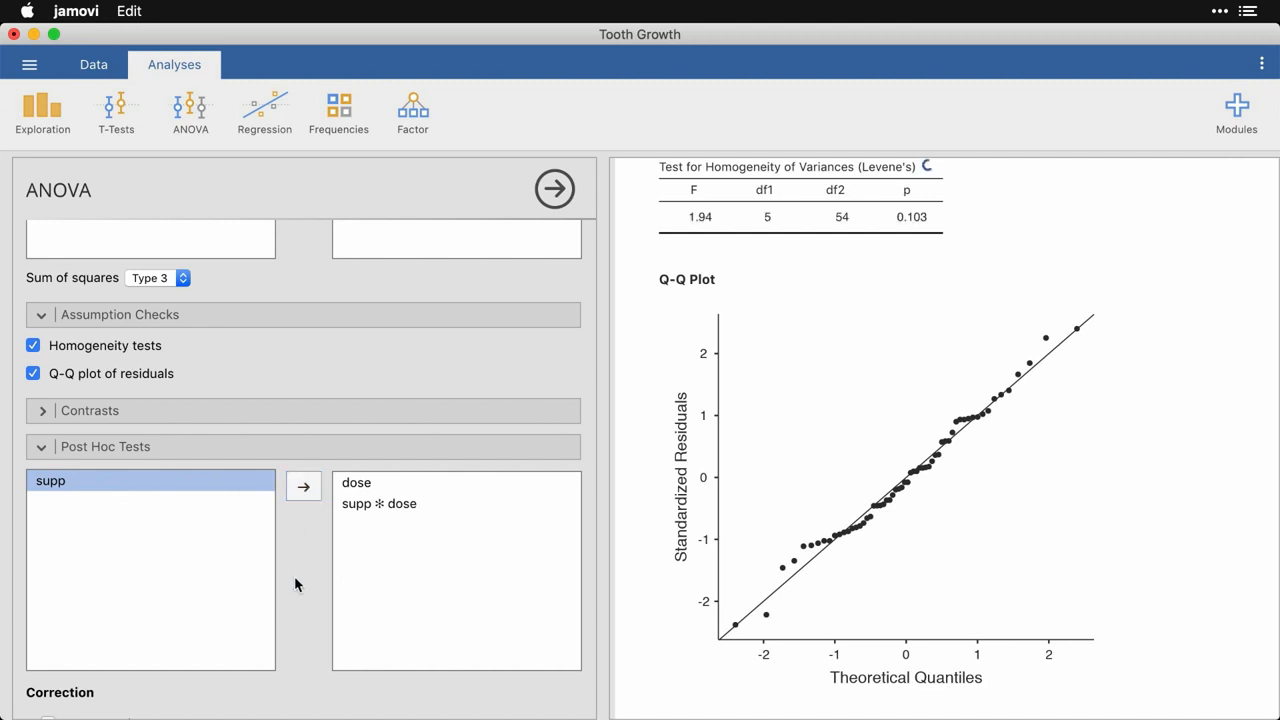
{"action": "scroll", "coordinate": [294, 576], "scroll_direction": "down", "scroll_amount": 2}
{"action": "scroll", "coordinate": [294, 576], "scroll_direction": "down", "scroll_amount": 3}
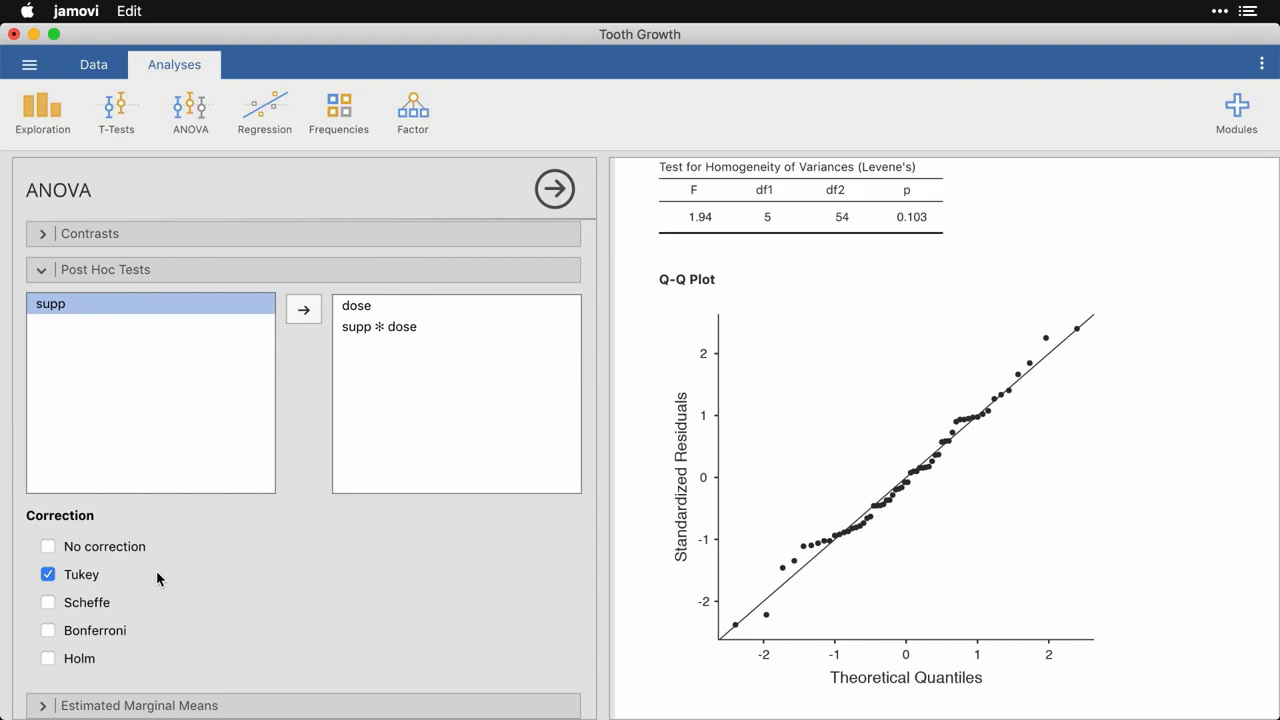
{"action": "scroll", "coordinate": [731, 563], "scroll_direction": "down", "scroll_amount": 5}
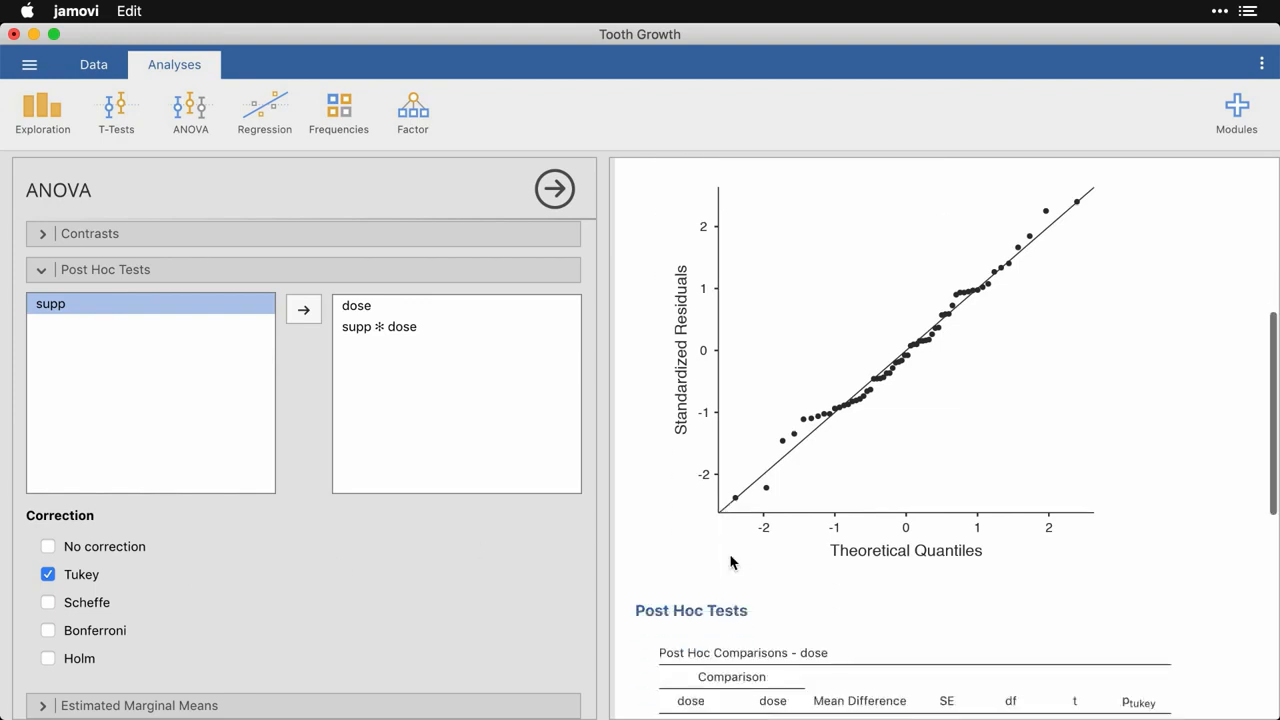
{"action": "scroll", "coordinate": [731, 563], "scroll_direction": "down", "scroll_amount": 4}
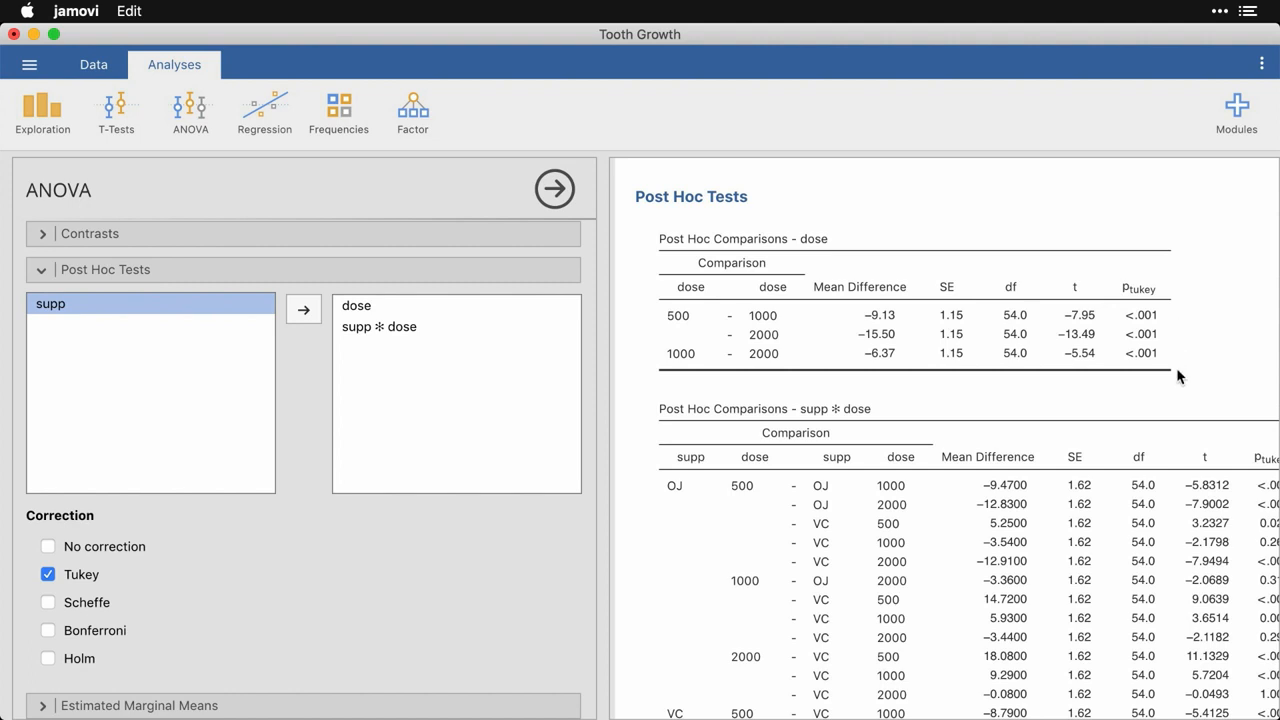
{"action": "scroll", "coordinate": [1176, 367], "scroll_direction": "right", "scroll_amount": 2}
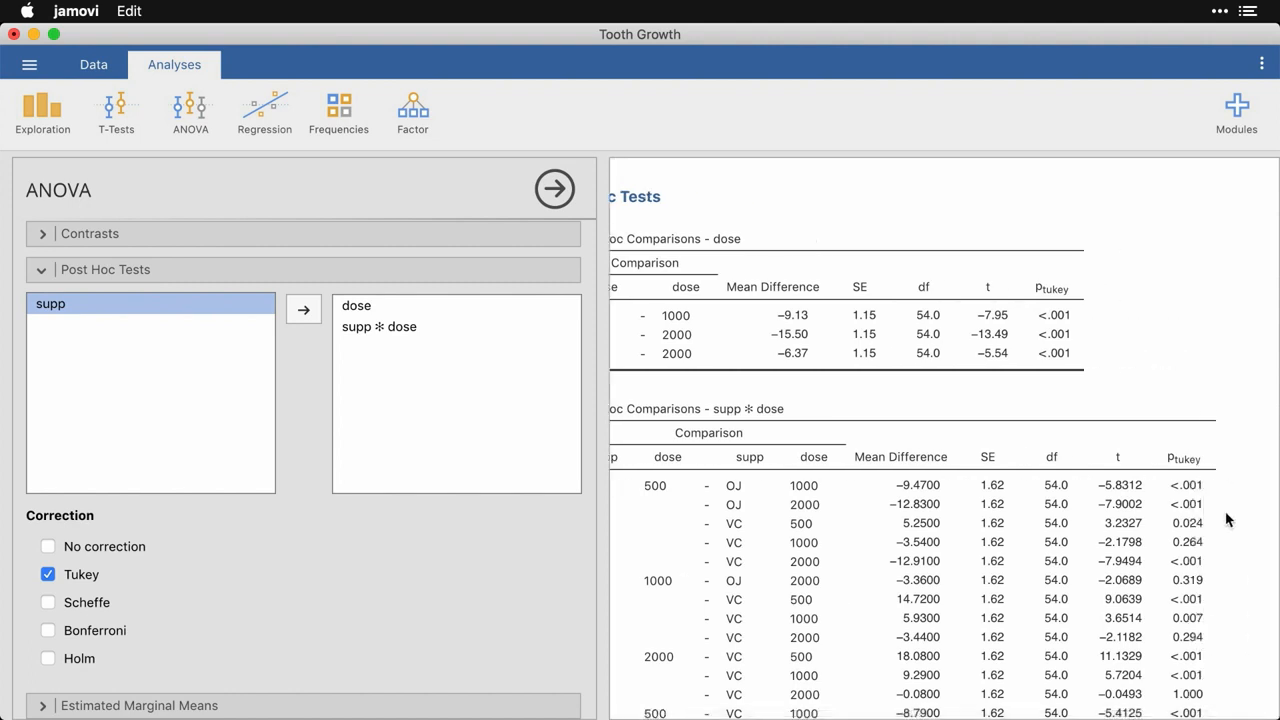
{"action": "scroll", "coordinate": [1227, 514], "scroll_direction": "down", "scroll_amount": 2}
{"action": "scroll", "coordinate": [1225, 511], "scroll_direction": "down", "scroll_amount": 2}
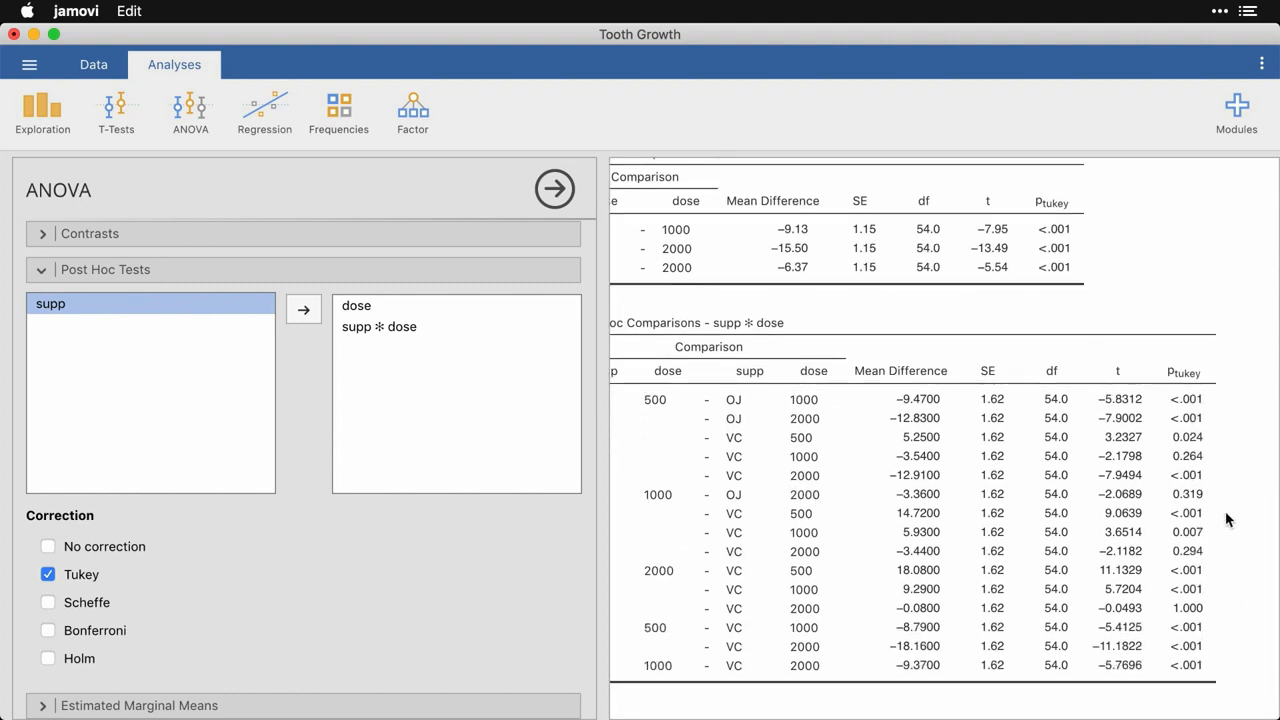
Step: Add estimated marginal means for supp as the first term and dose as a separate second term
{"action": "scroll", "coordinate": [433, 551], "scroll_direction": "down", "scroll_amount": 5}
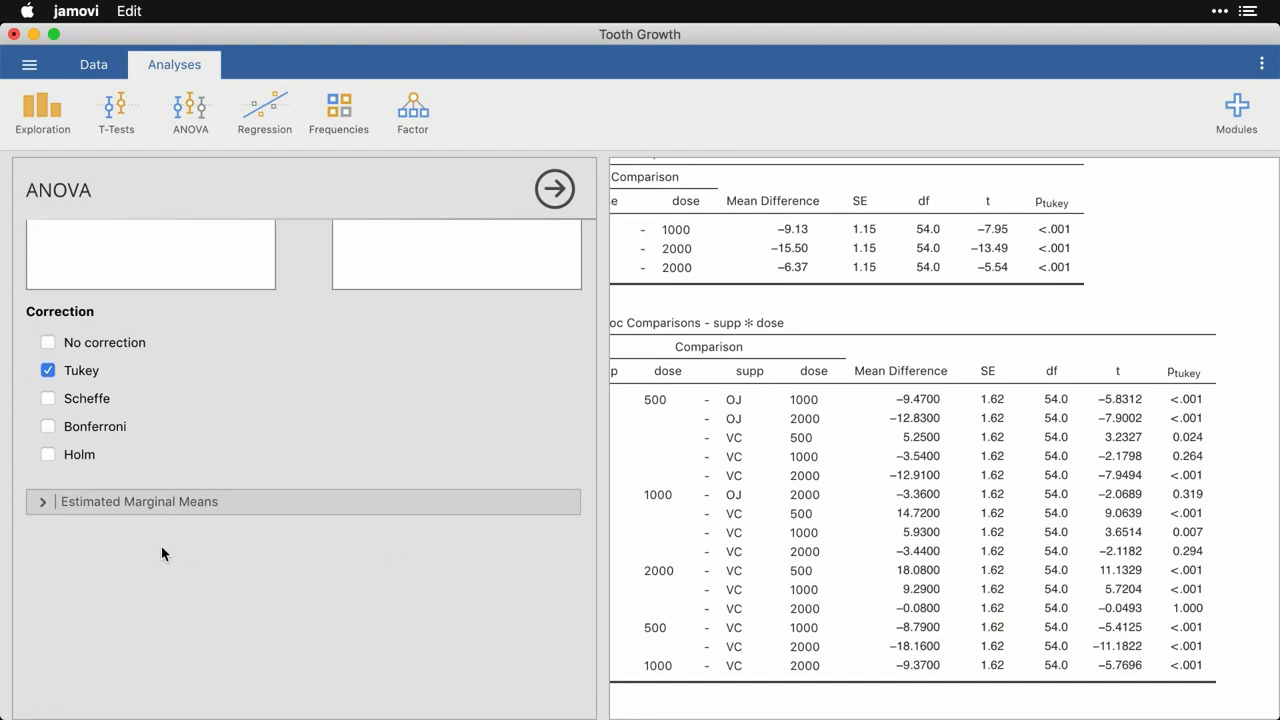
{"action": "left_click", "coordinate": [43, 502]}
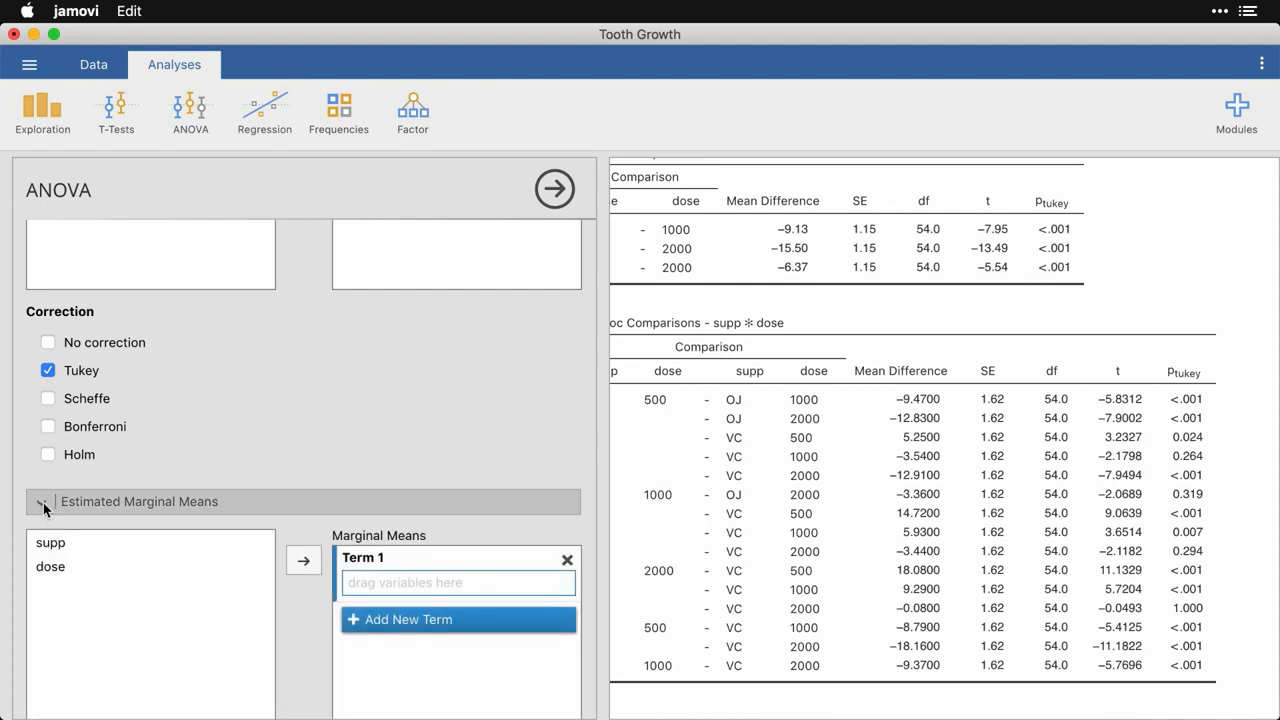
{"action": "left_click", "coordinate": [57, 542]}
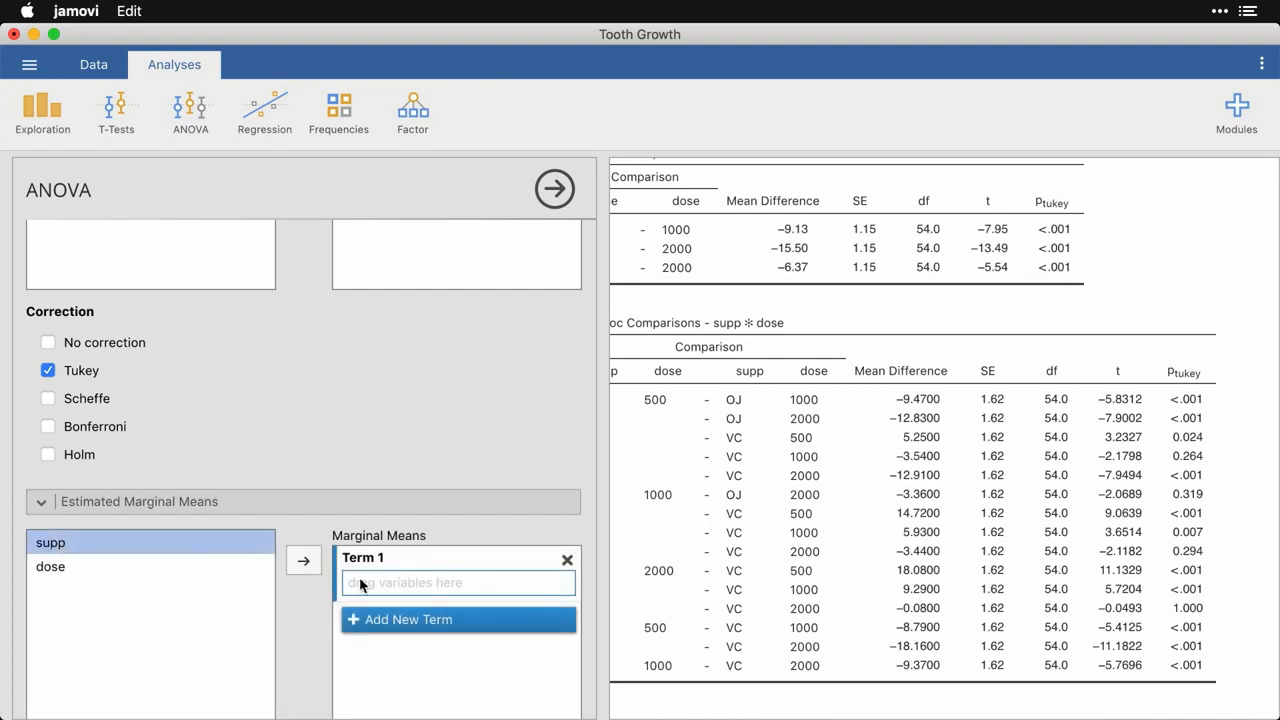
{"action": "left_click", "coordinate": [308, 565]}
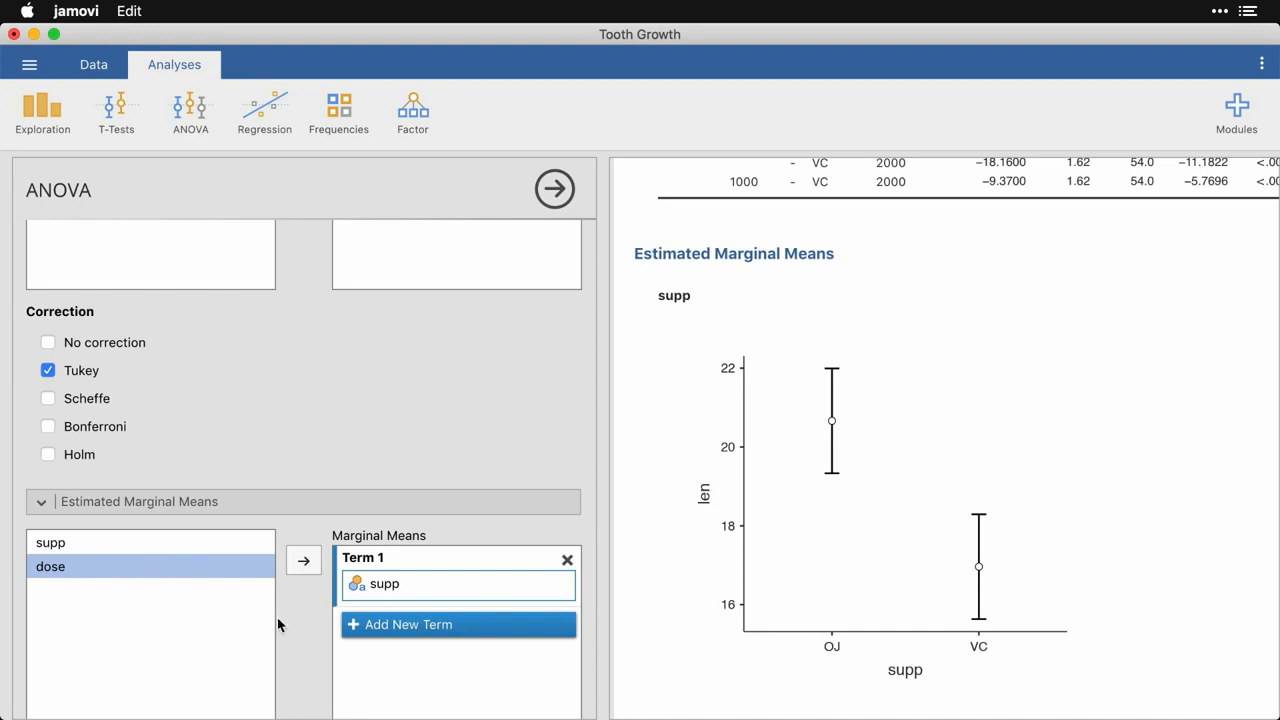
{"action": "left_click", "coordinate": [378, 625]}
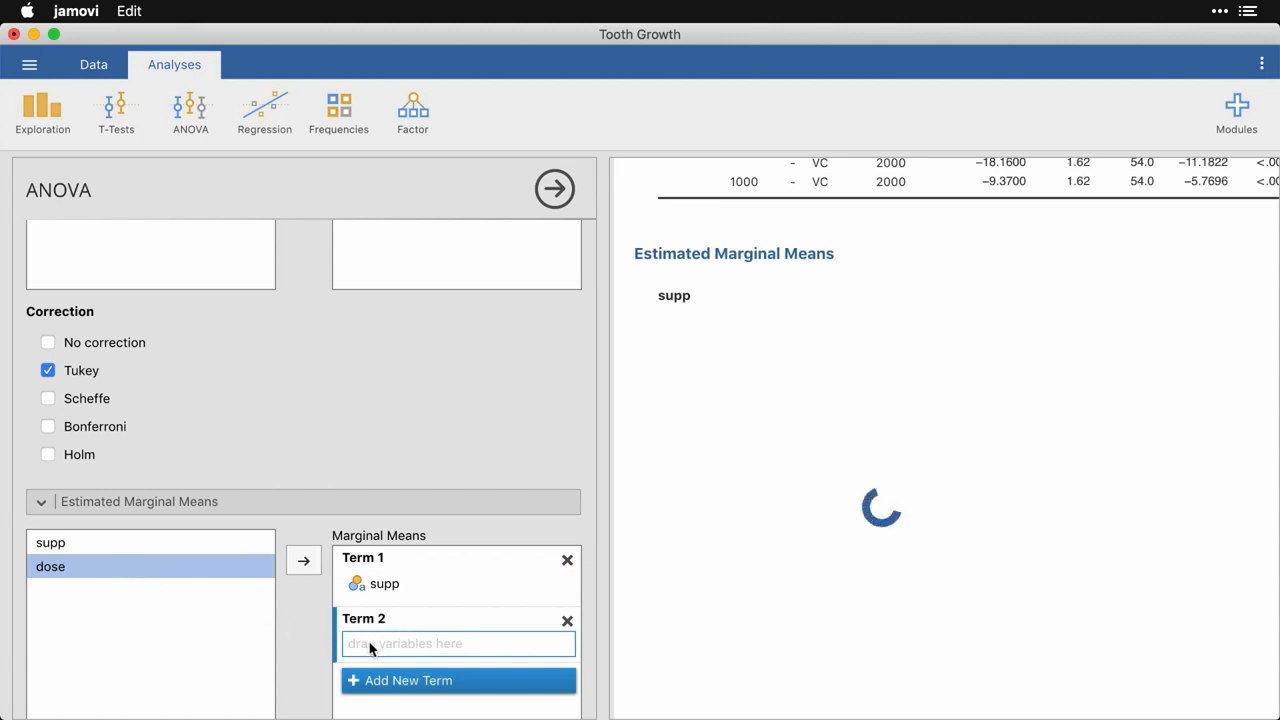
{"action": "left_click", "coordinate": [306, 563]}
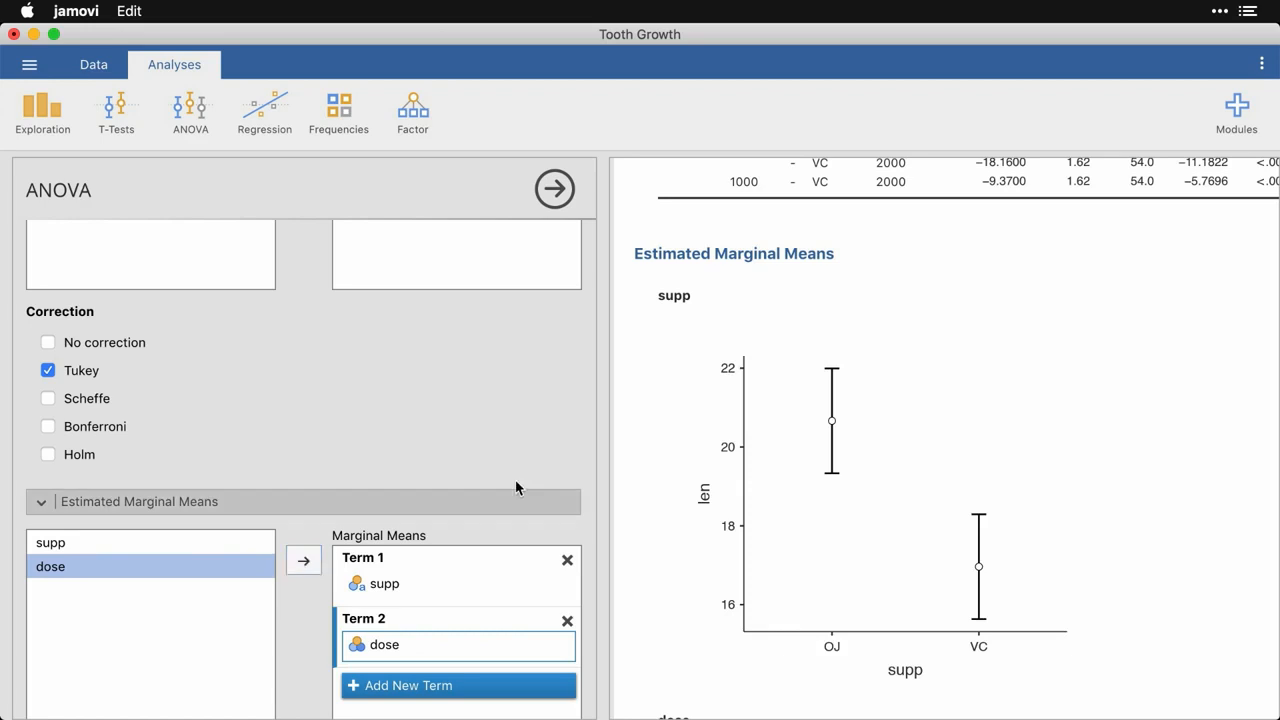
{"action": "scroll", "coordinate": [1138, 562], "scroll_direction": "down", "scroll_amount": 3}
{"action": "scroll", "coordinate": [1138, 562], "scroll_direction": "down", "scroll_amount": 5}
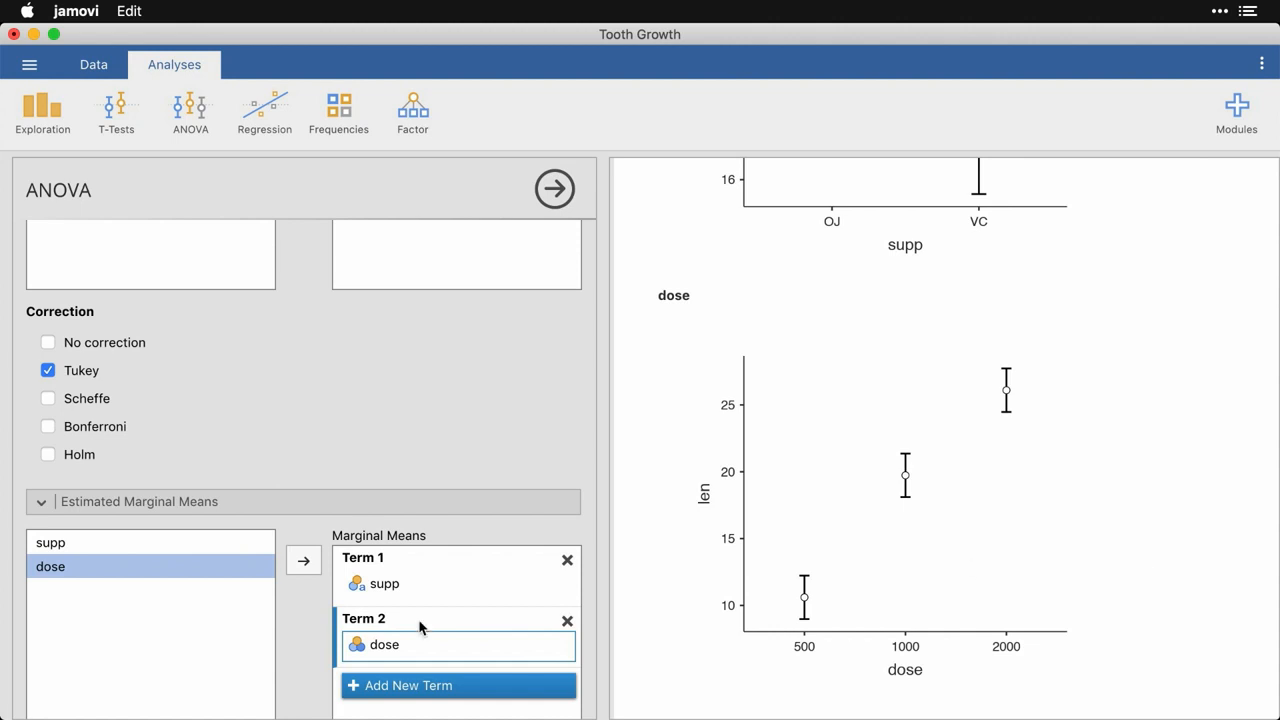
Step: Add a third marginal means term combining supp and dose to plot their interaction
{"action": "scroll", "coordinate": [418, 627], "scroll_direction": "down", "scroll_amount": 3}
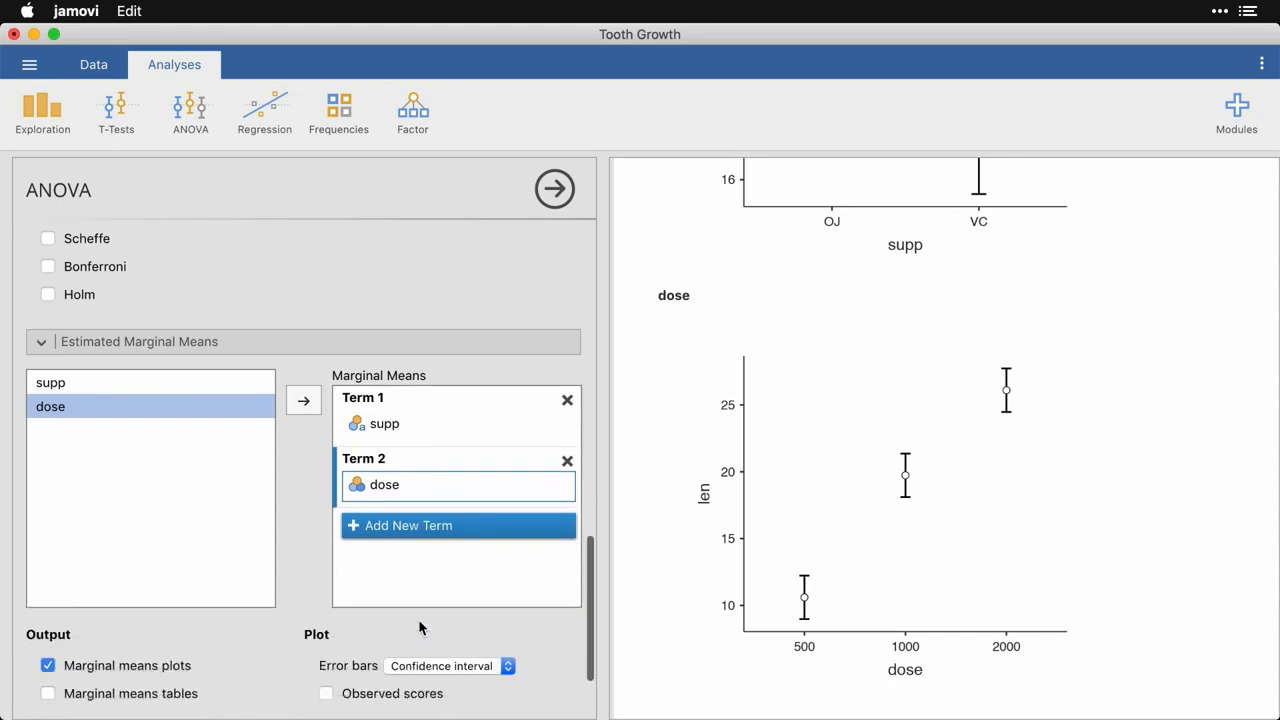
{"action": "left_click", "coordinate": [414, 528]}
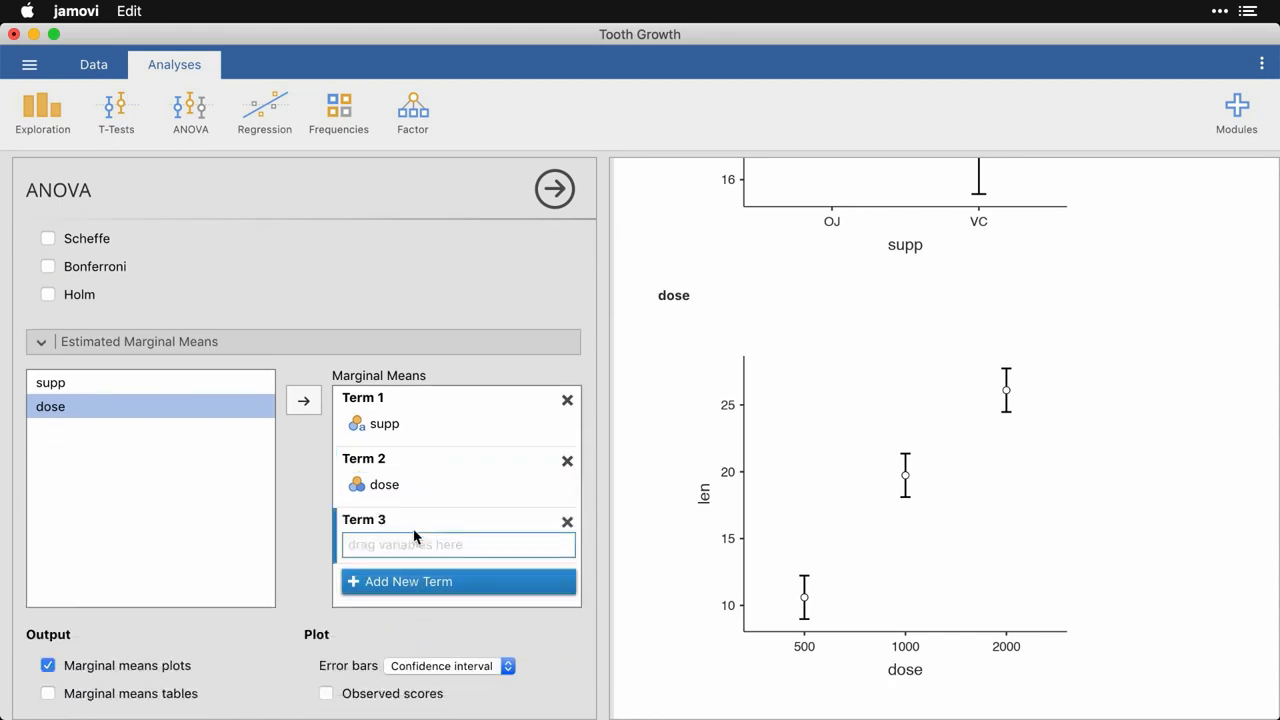
{"action": "left_click", "coordinate": [70, 385]}
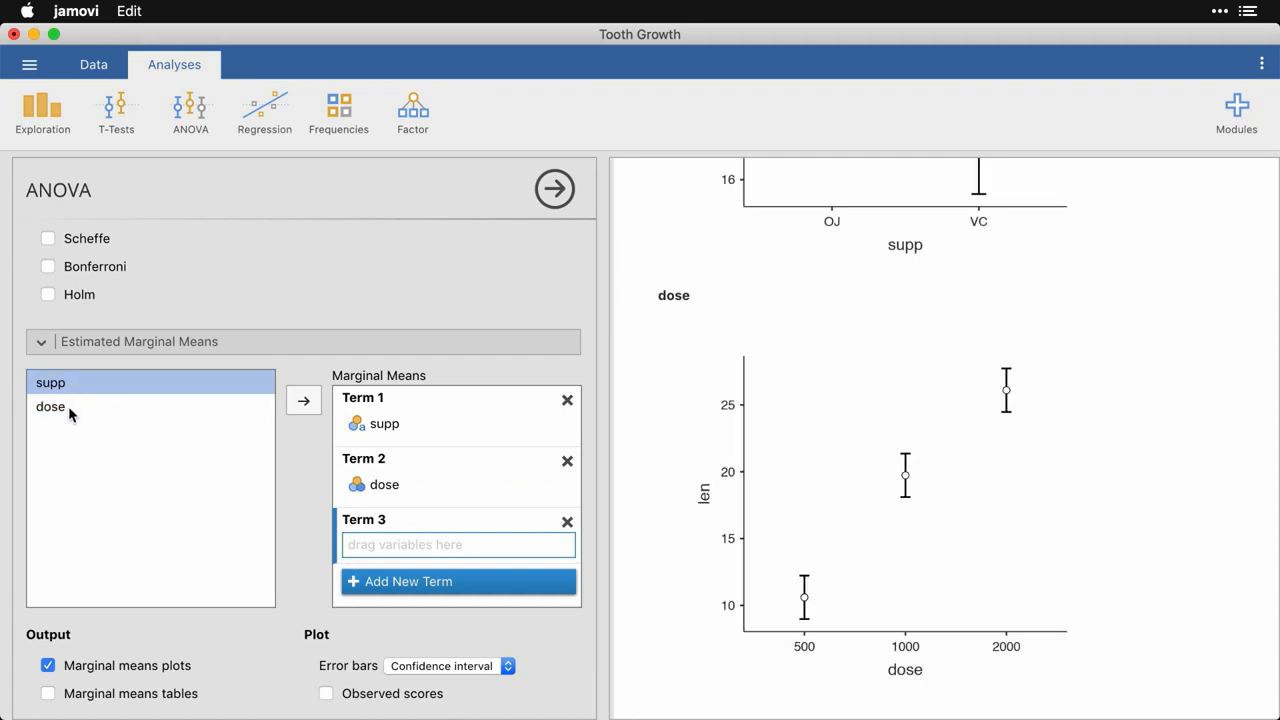
{"action": "left_click", "coordinate": [68, 406], "text": "shift"}
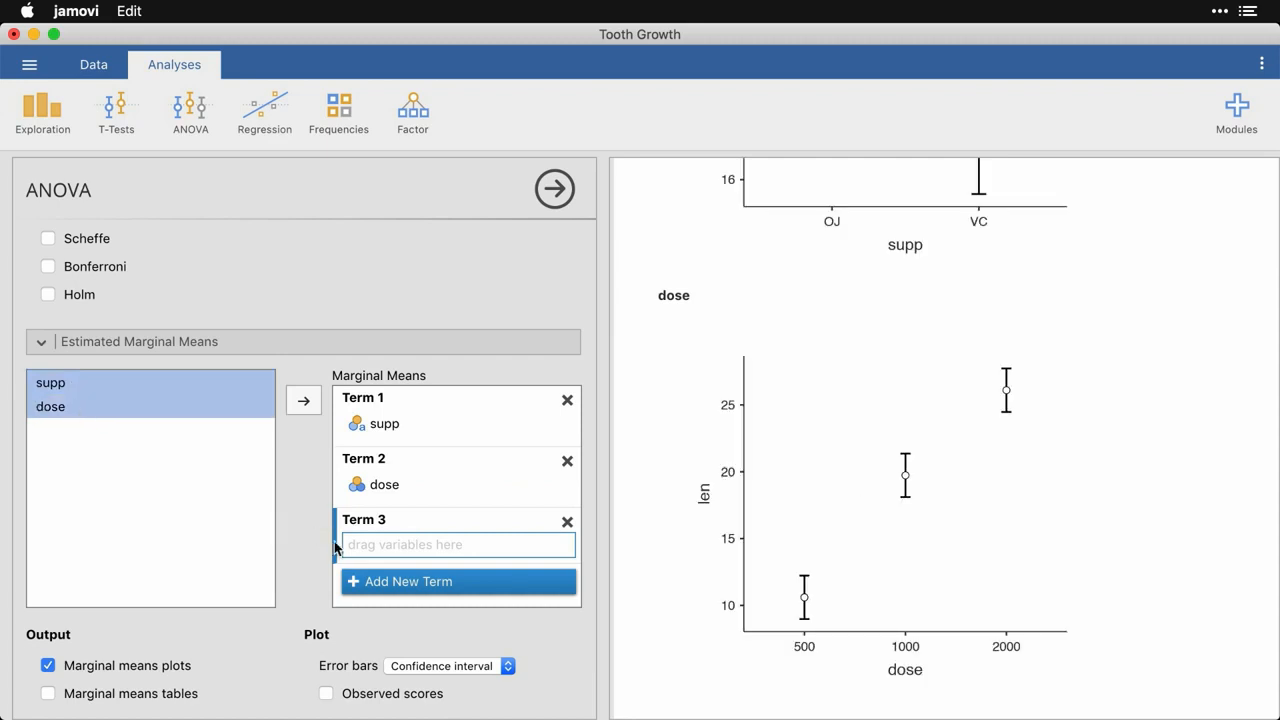
{"action": "left_click", "coordinate": [304, 401]}
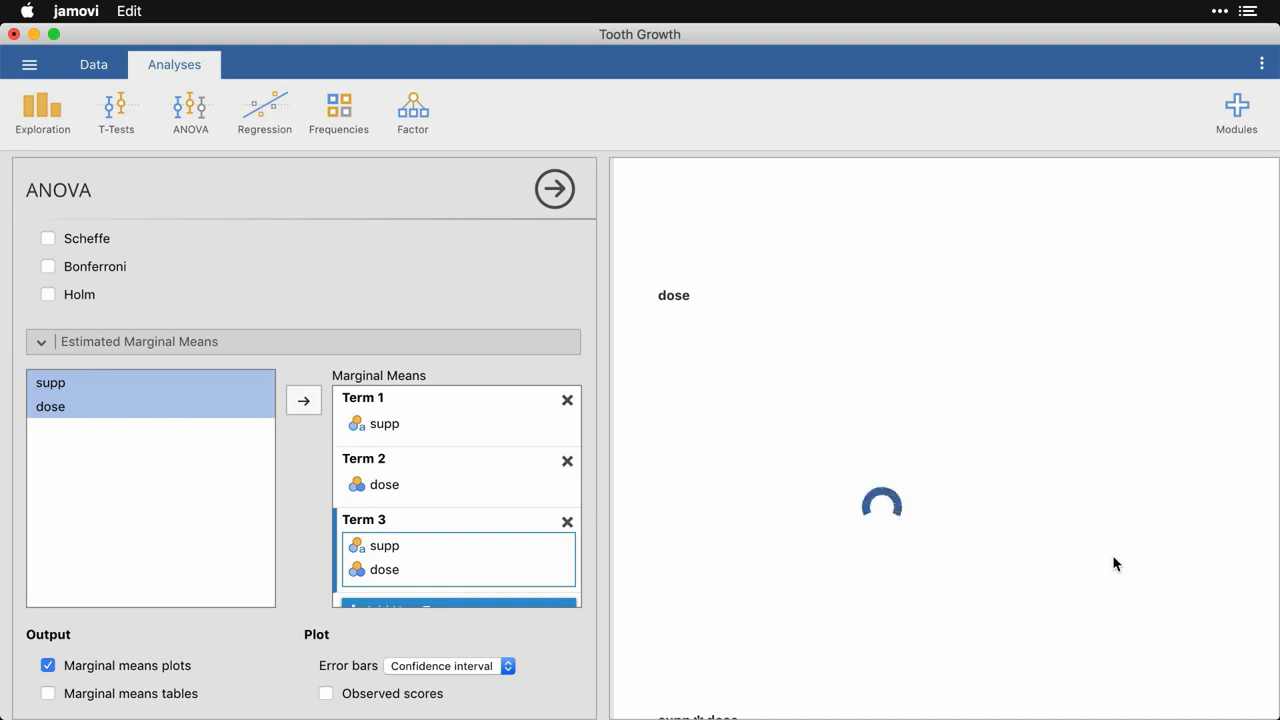
{"action": "scroll", "coordinate": [1115, 564], "scroll_direction": "down", "scroll_amount": 5}
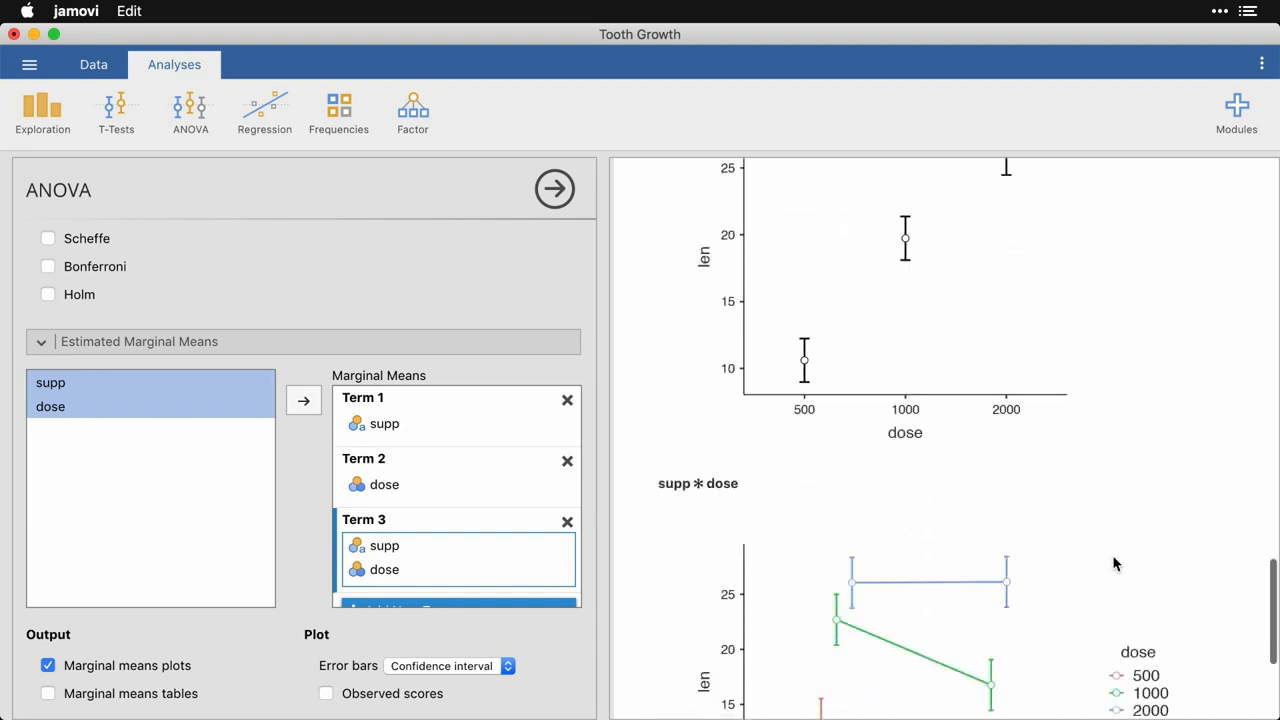